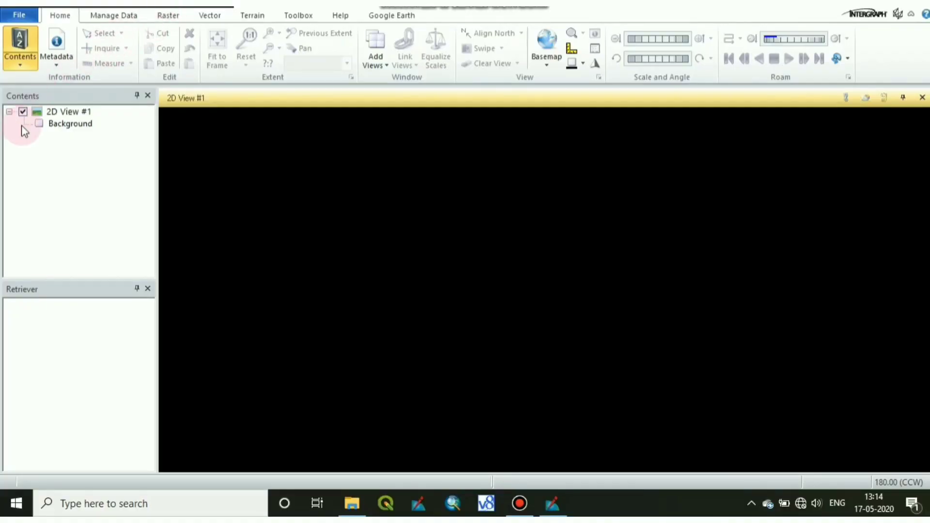
Add the mosaicjor_arc.img raster to 2D View #1 and fit it to the frame
right_click(68, 112)
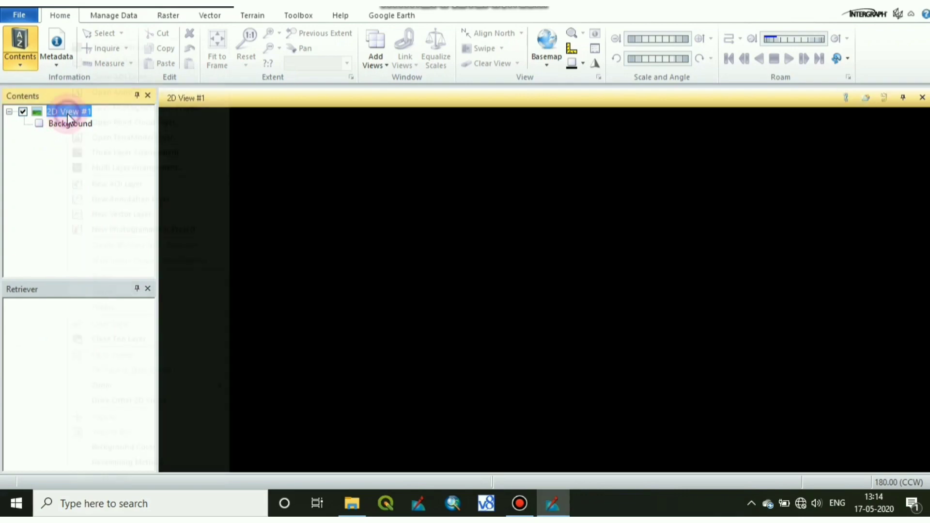
left_click(172, 47)
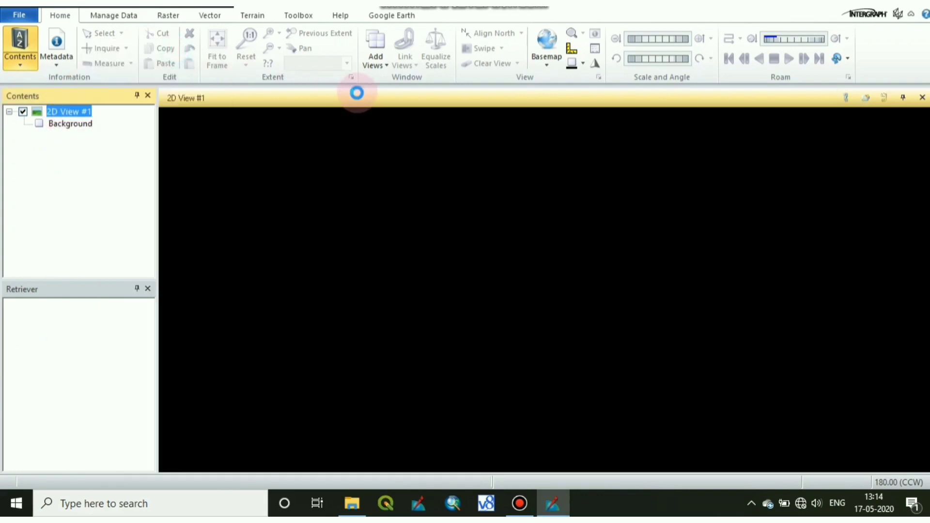
left_click_drag(398, 123, 439, 118)
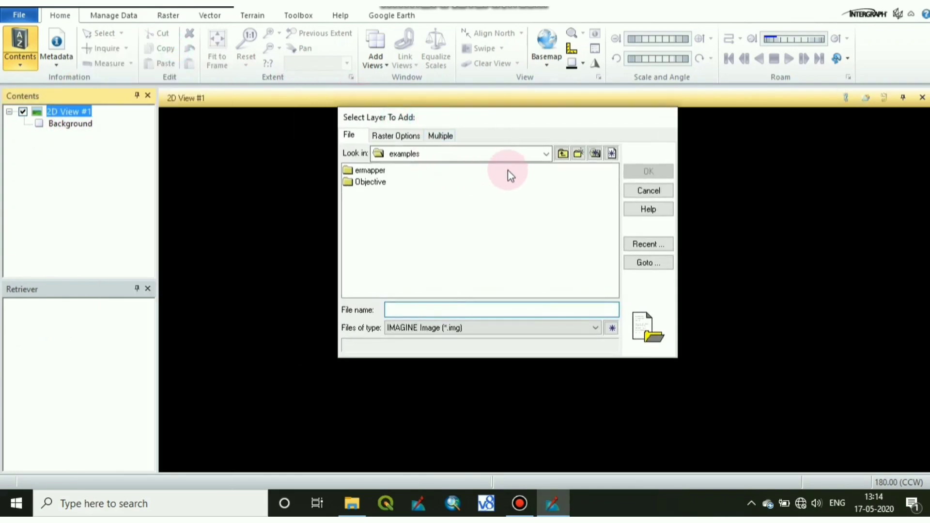
left_click(513, 154)
left_click(480, 255)
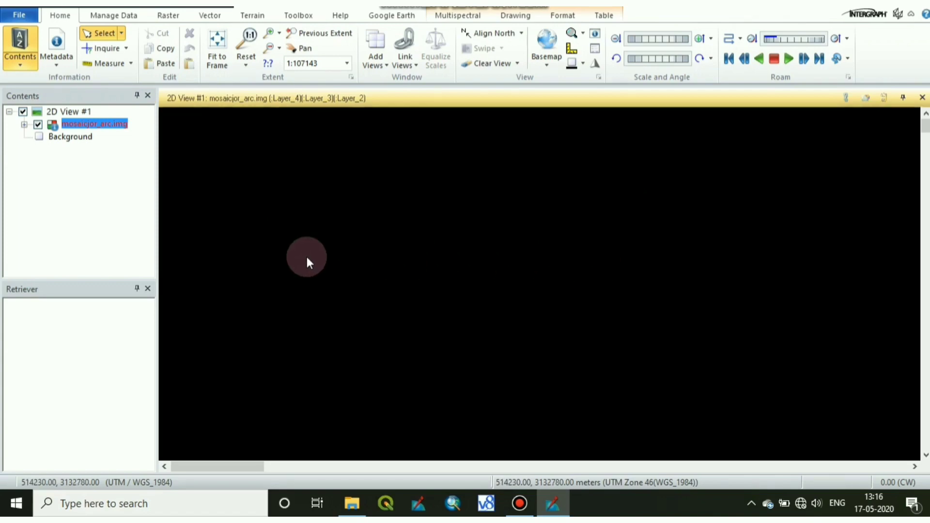
left_click(216, 44)
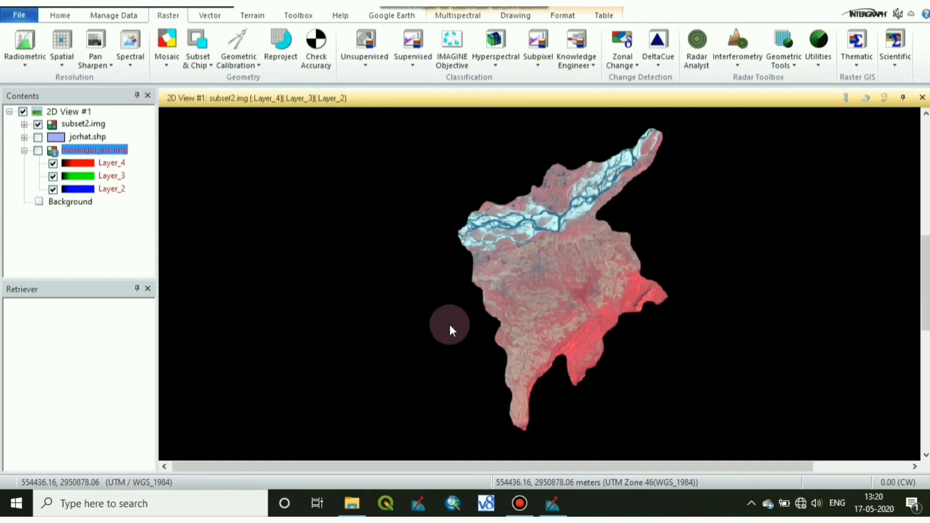
Remove the mosaicjor_arc.img and jorhat.shp layers from the view and fit subset2.img to the frame
left_click_drag(568, 310, 523, 310)
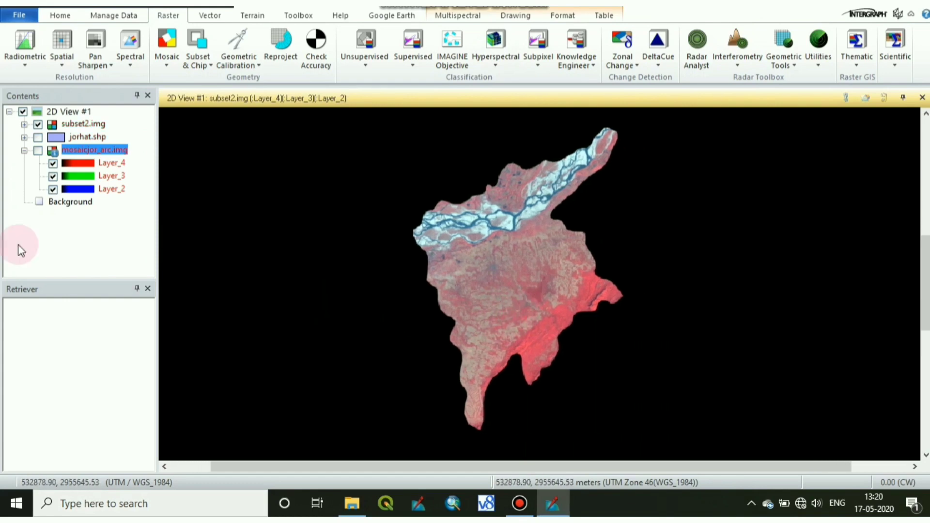
right_click(119, 150)
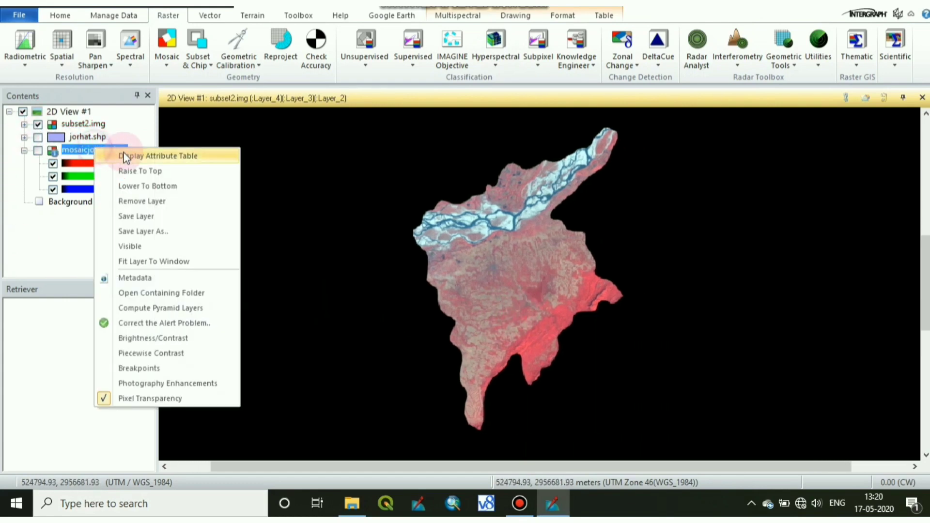
left_click(146, 202)
right_click(86, 141)
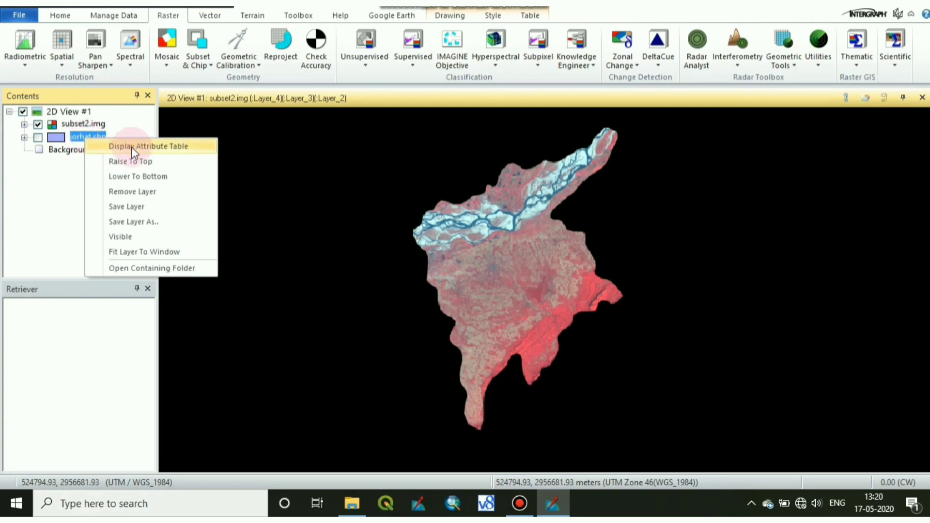
left_click(133, 193)
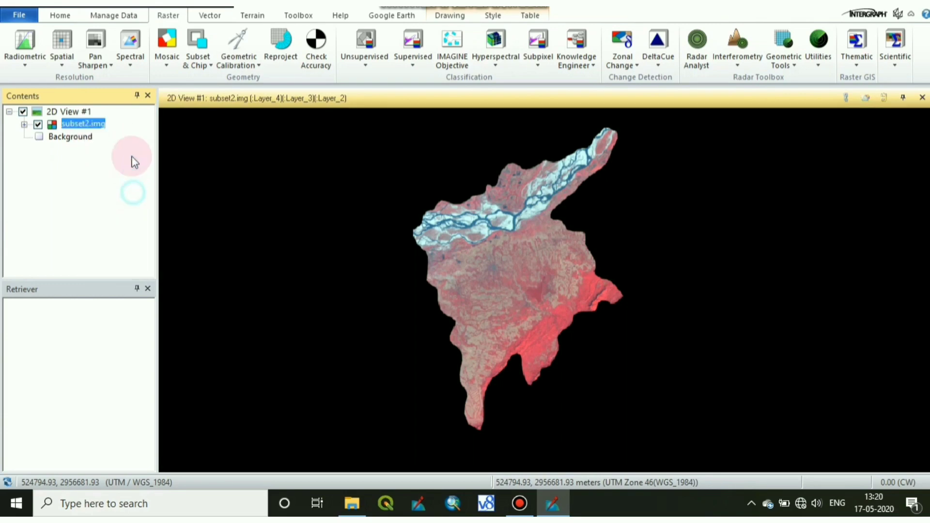
left_click(60, 15)
left_click(216, 38)
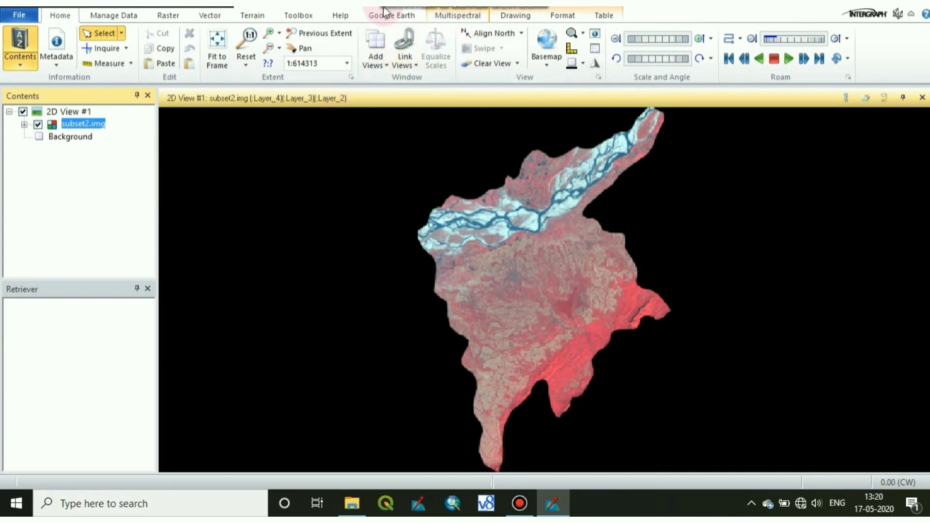
Open the Signature Editor for supervised classification and move its window clear of the image
left_click(162, 20)
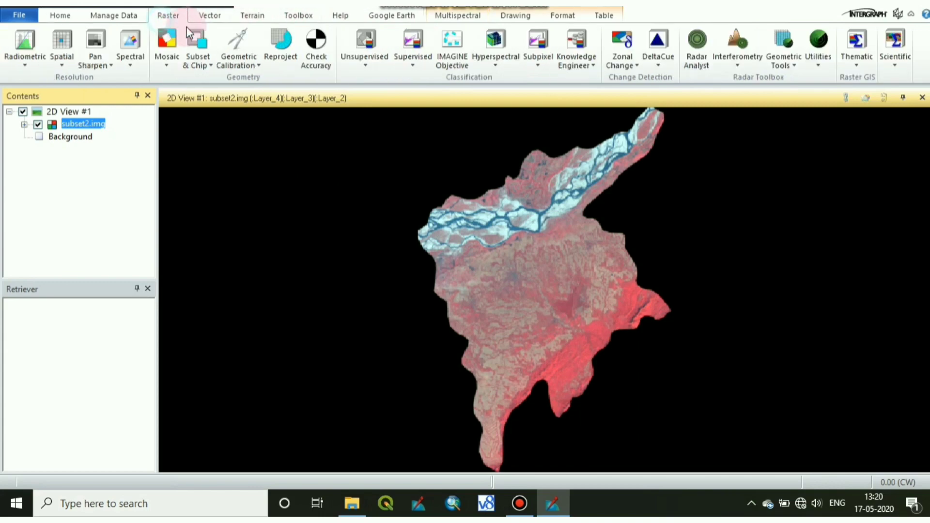
left_click(409, 63)
left_click(440, 95)
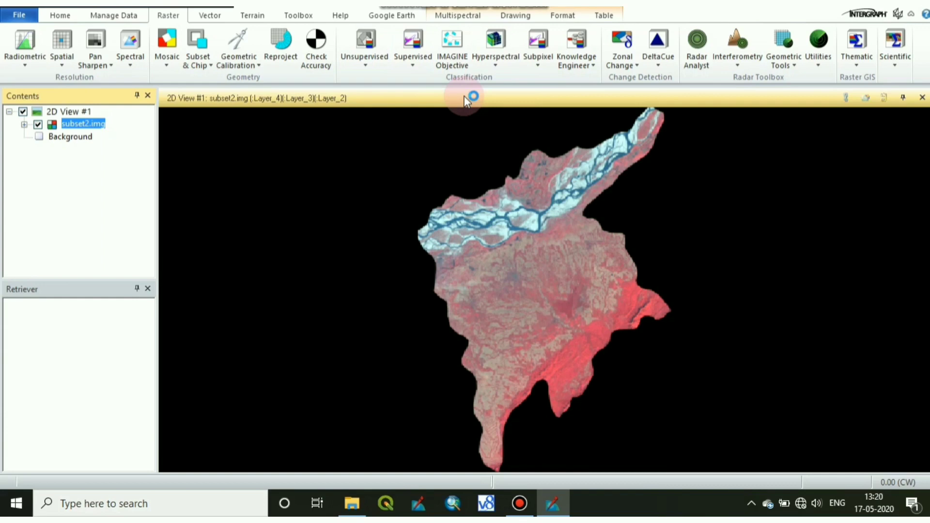
mouse_move(154, 280)
left_mouse_down()
mouse_move(242, 167)
mouse_move(246, 45)
mouse_move(556, 10)
mouse_move(727, 10)
left_mouse_up()
Examine subset2.img at close range to locate the built-up town area beside the river
left_click(451, 321)
left_click_drag(452, 322, 377, 314)
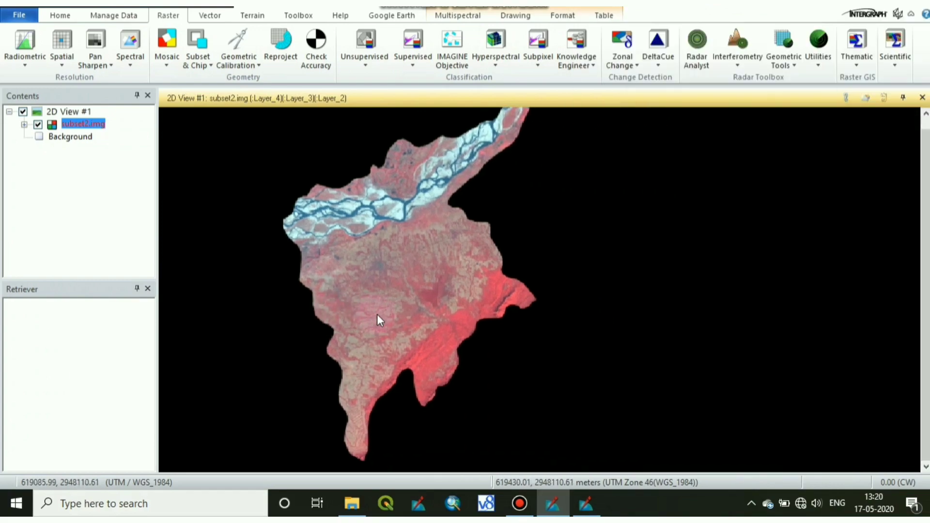
scroll(405, 327, "up", 6)
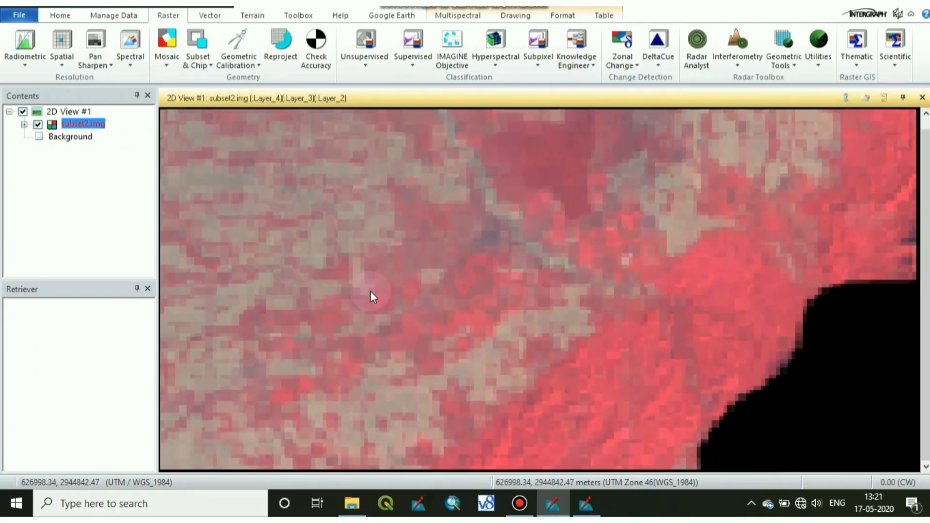
left_click_drag(302, 162, 587, 415)
left_click_drag(507, 334, 675, 455)
left_click_drag(420, 344, 341, 234)
left_click_drag(408, 270, 252, 208)
scroll(497, 266, "up", 5)
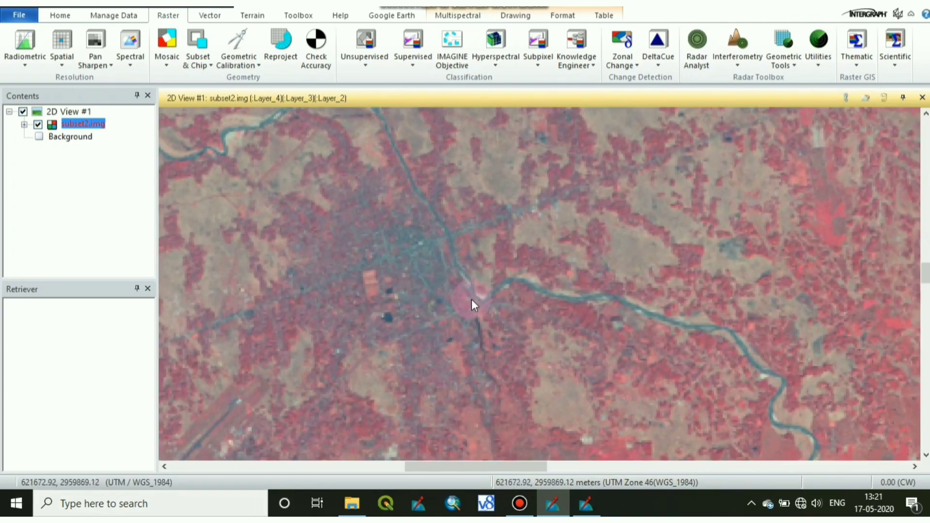
scroll(479, 301, "up", 1)
left_click_drag(477, 299, 524, 309)
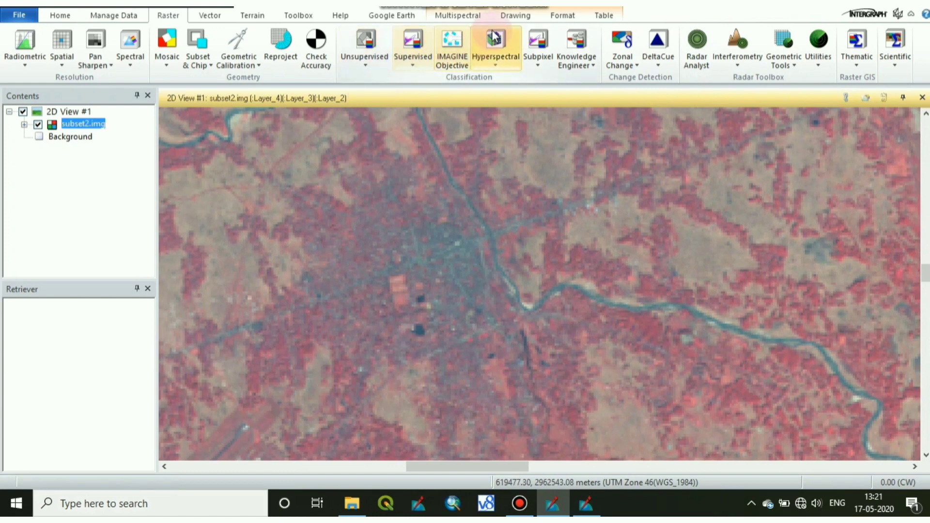
Draw a small polygon AOI over built-up pixels in the town centre and add it to the Signature Editor as a new signature
left_click(516, 17)
left_click(72, 33)
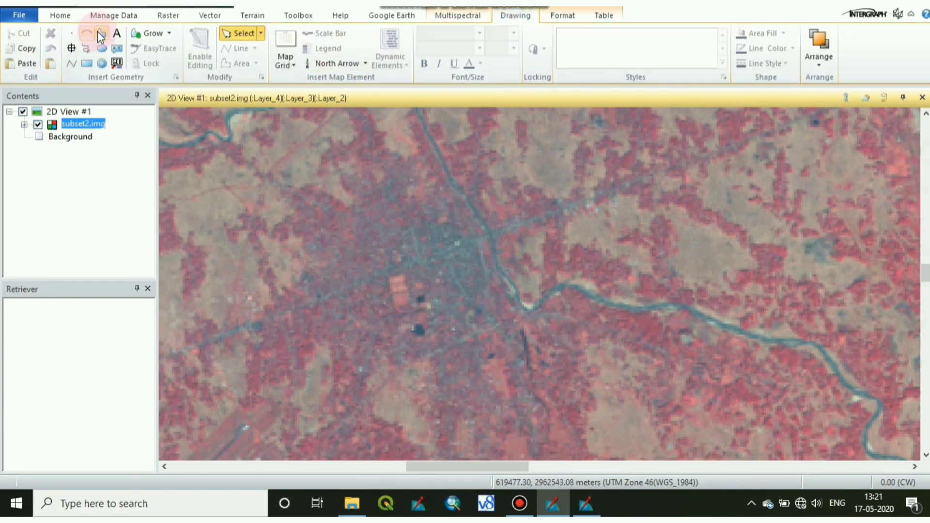
left_click(100, 36)
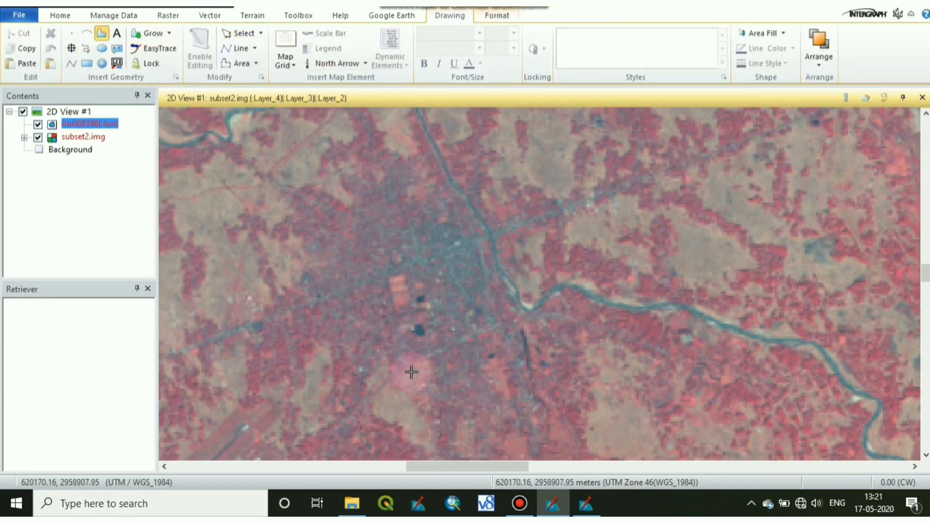
left_click_drag(430, 296, 478, 245)
scroll(478, 237, "up", 5)
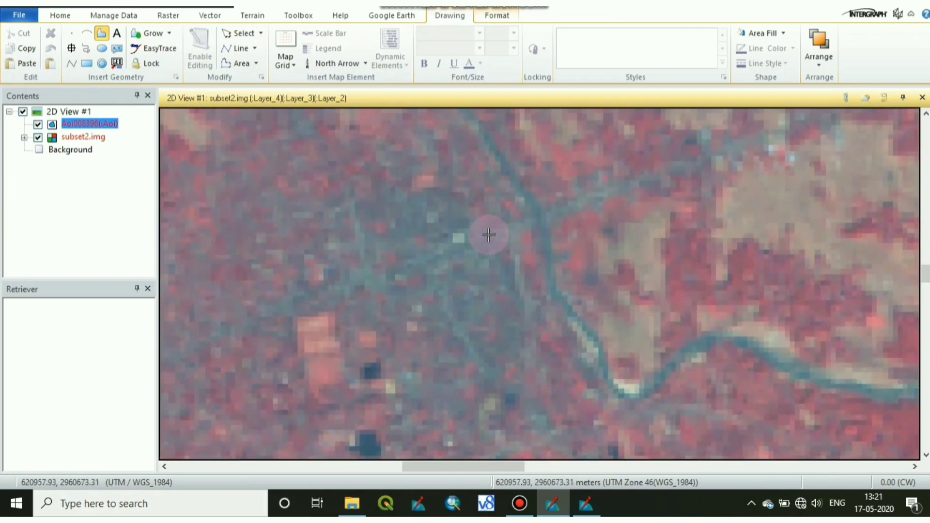
scroll(477, 228, "up", 4)
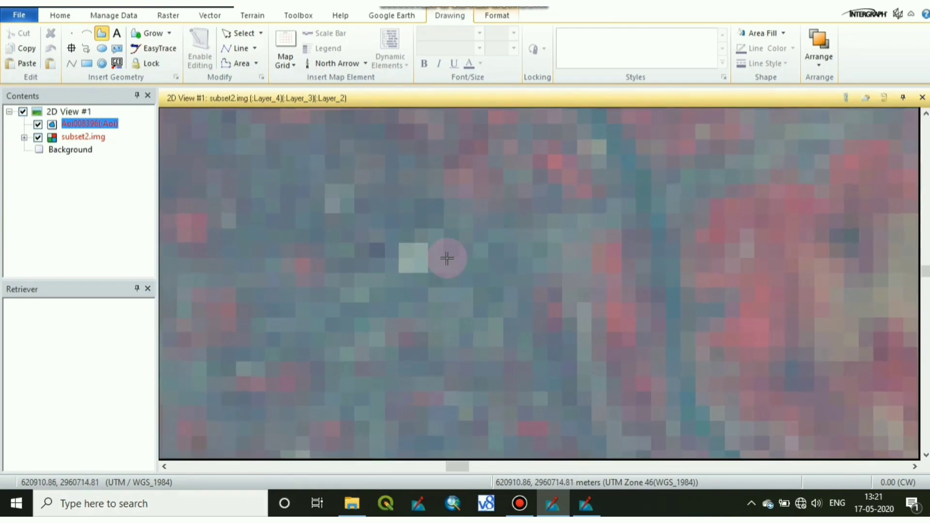
left_click(343, 307)
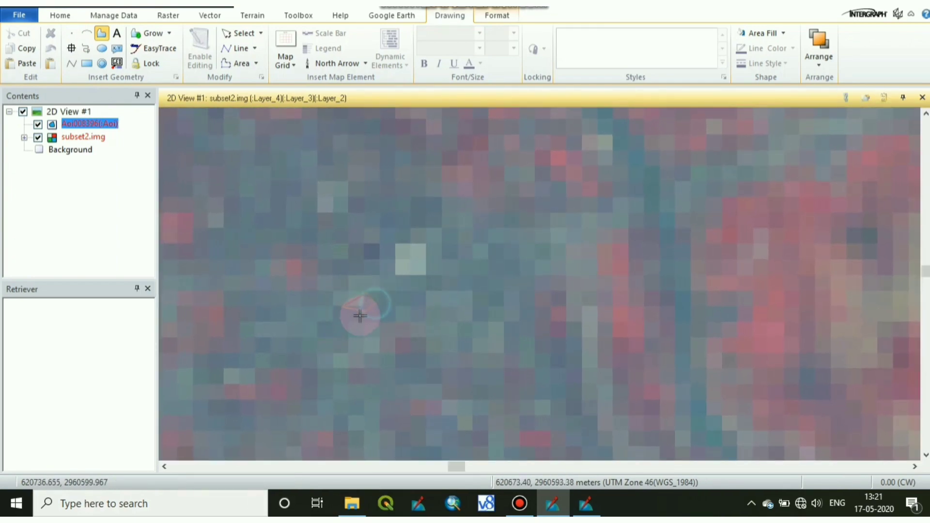
left_click(586, 502)
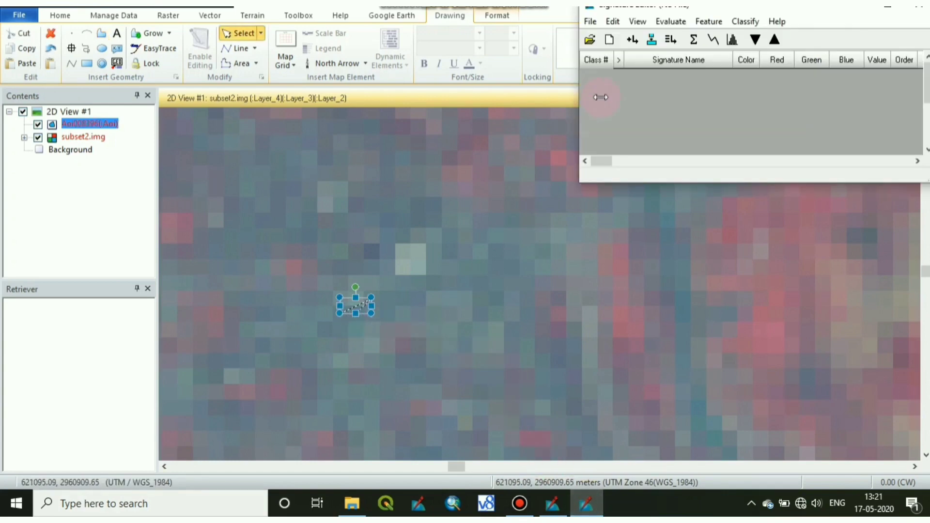
left_click(631, 44)
Draw a second small polygon AOI over built-up pixels northwest of the first one and bring up the Signature Editor
left_click(431, 320)
left_click_drag(431, 320, 641, 354)
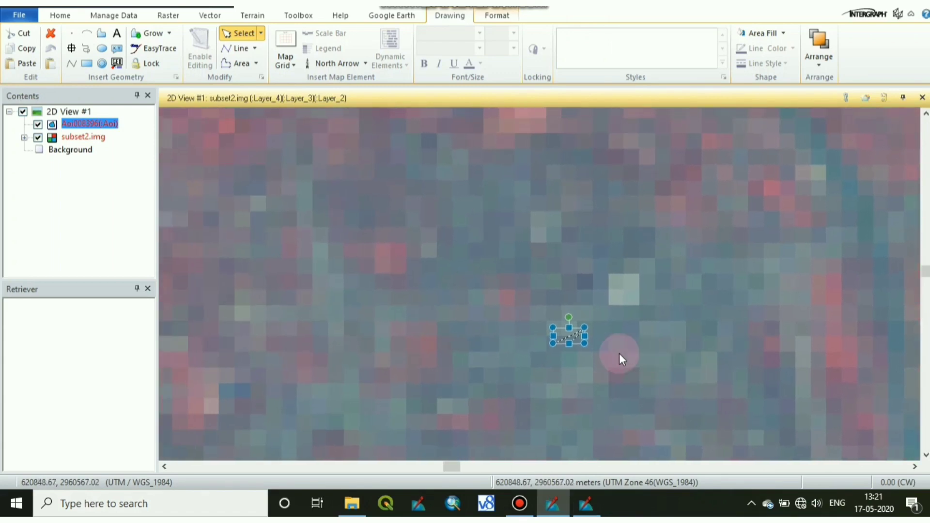
left_click_drag(441, 390, 637, 455)
scroll(630, 448, "up", 1)
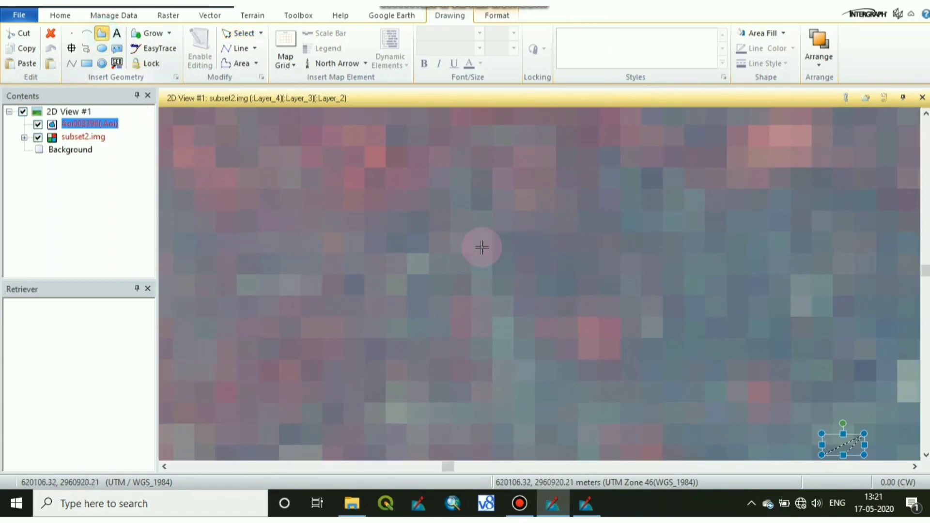
left_click(519, 235)
left_click(552, 237)
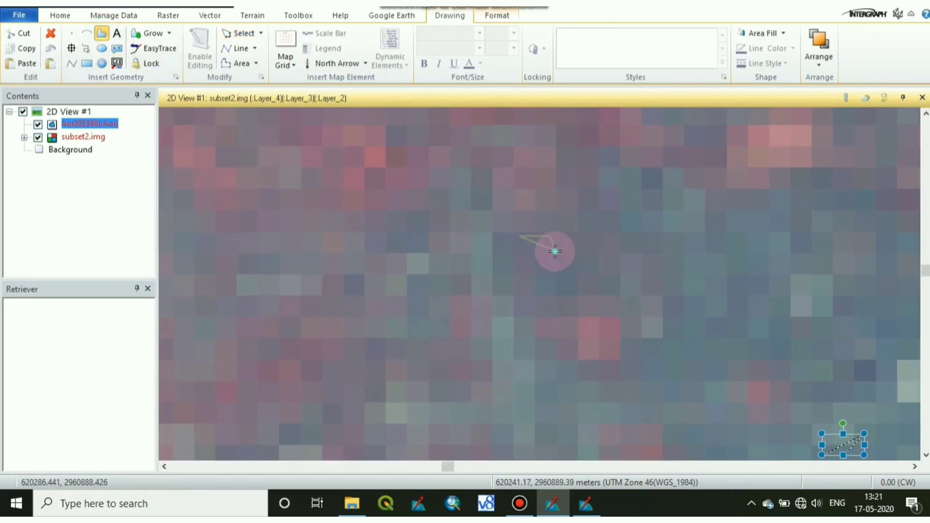
double_click(519, 255)
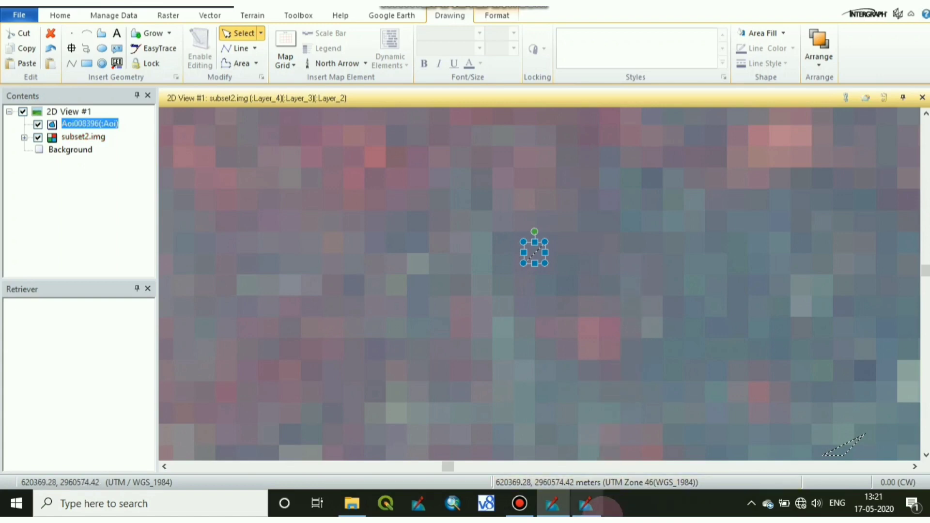
left_click(590, 509)
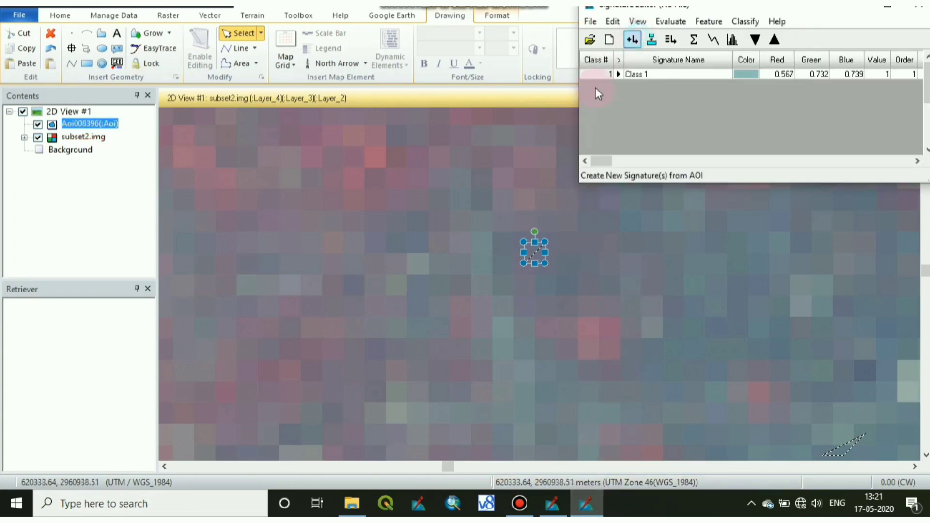
Examine the town and its surroundings in subset2.img for another built-up sample area south of the existing AOIs
left_click_drag(427, 391, 545, 281)
scroll(426, 321, "up", 5)
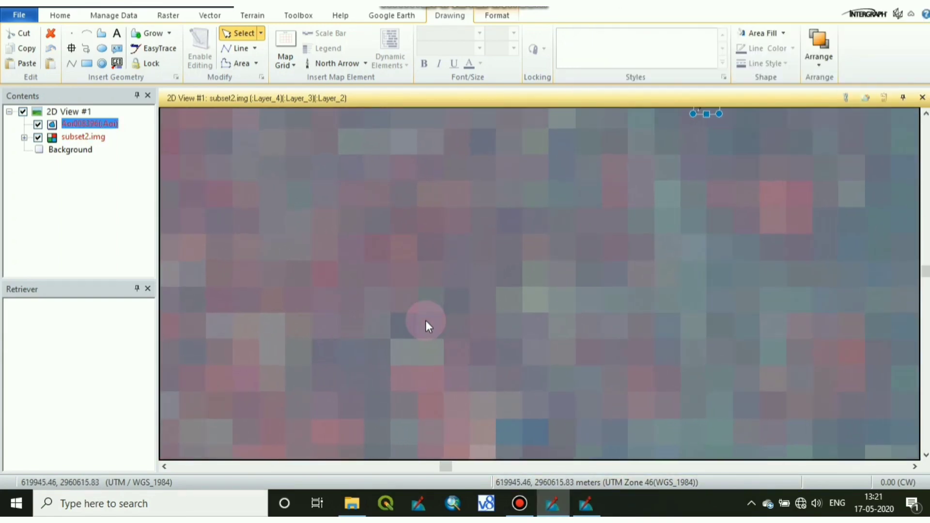
scroll(426, 320, "down", 4)
scroll(425, 321, "down", 3)
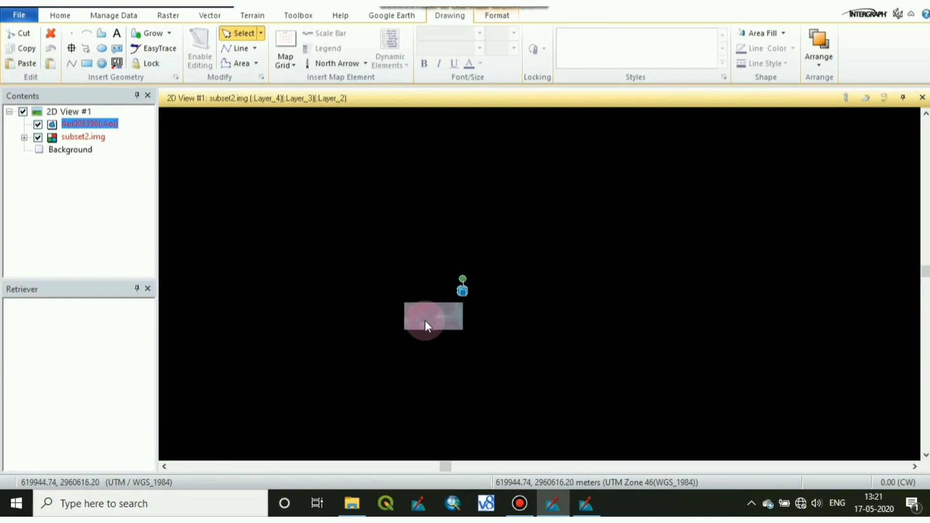
scroll(421, 352, "up", 10)
left_click_drag(547, 388, 571, 235)
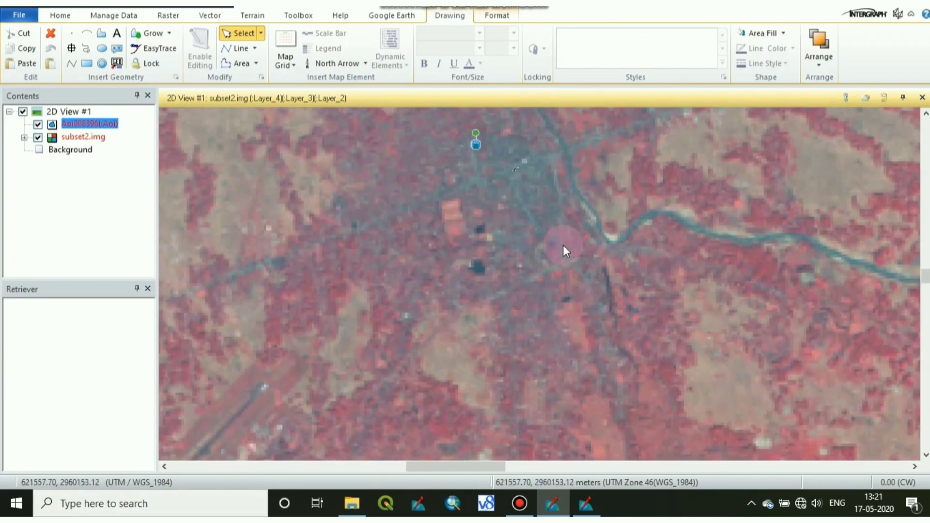
left_click_drag(526, 263, 596, 115)
left_click_drag(493, 245, 399, 260)
scroll(391, 230, "down", 3)
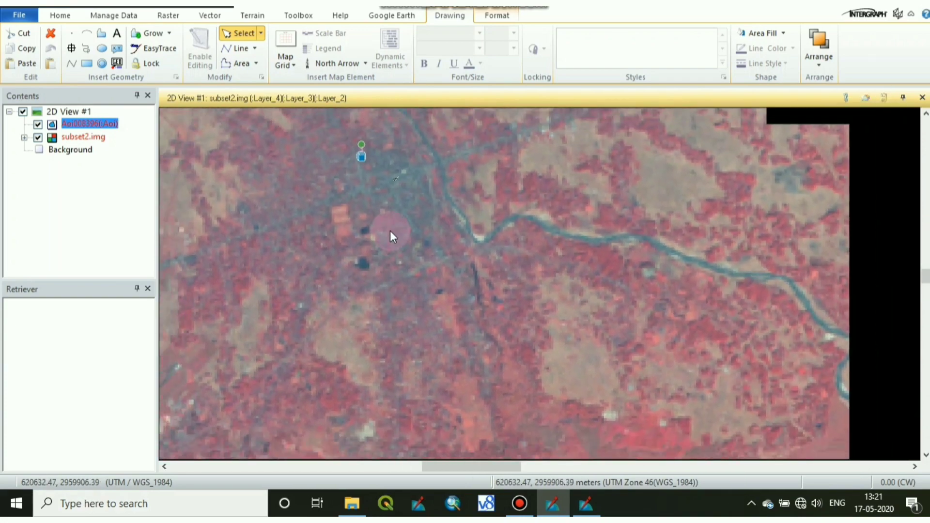
scroll(388, 231, "up", 6)
scroll(380, 245, "up", 2)
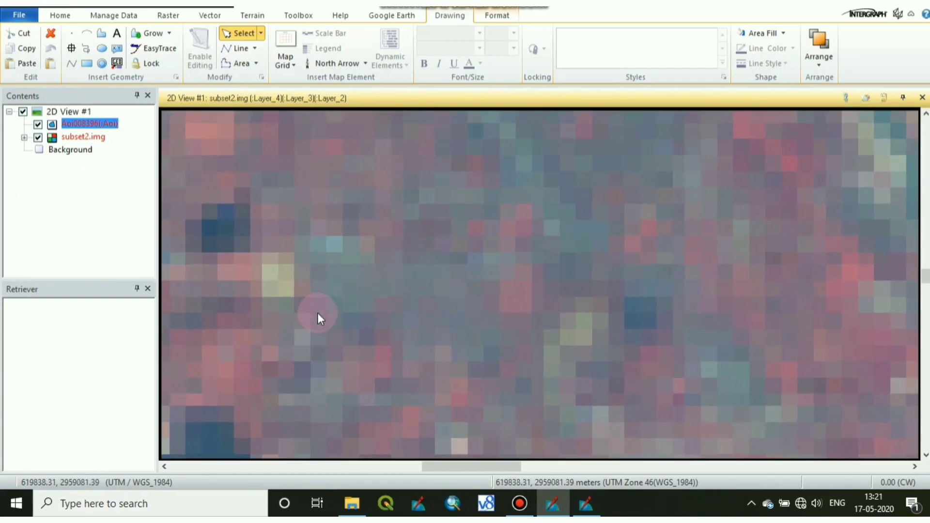
Draw a third small polygon AOI over built-up pixels in the southern part of the town, east of the dark ponds
left_click(86, 49)
left_click(101, 33)
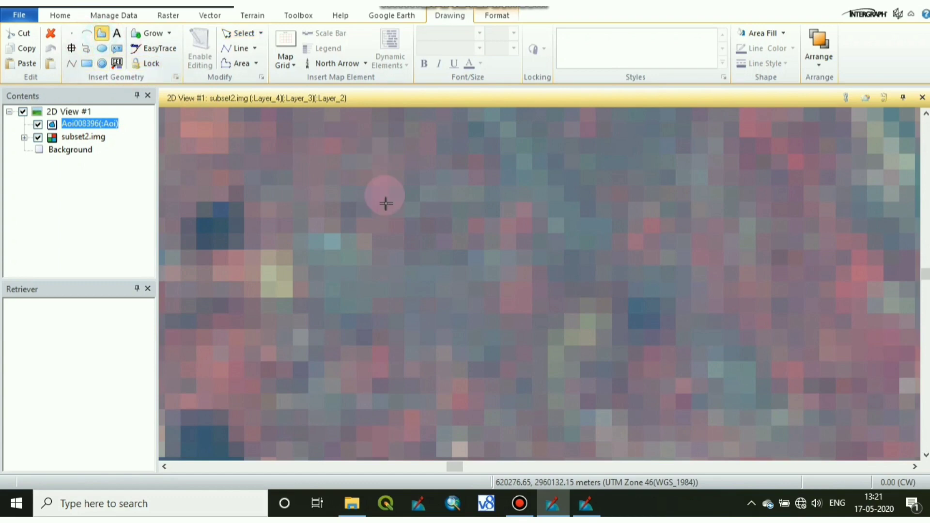
left_click(421, 284)
left_click(395, 285)
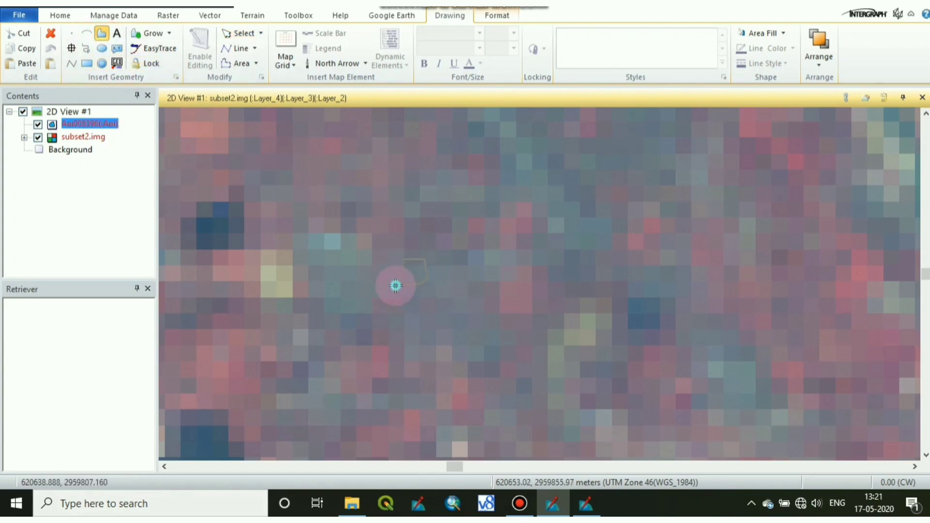
double_click(380, 274)
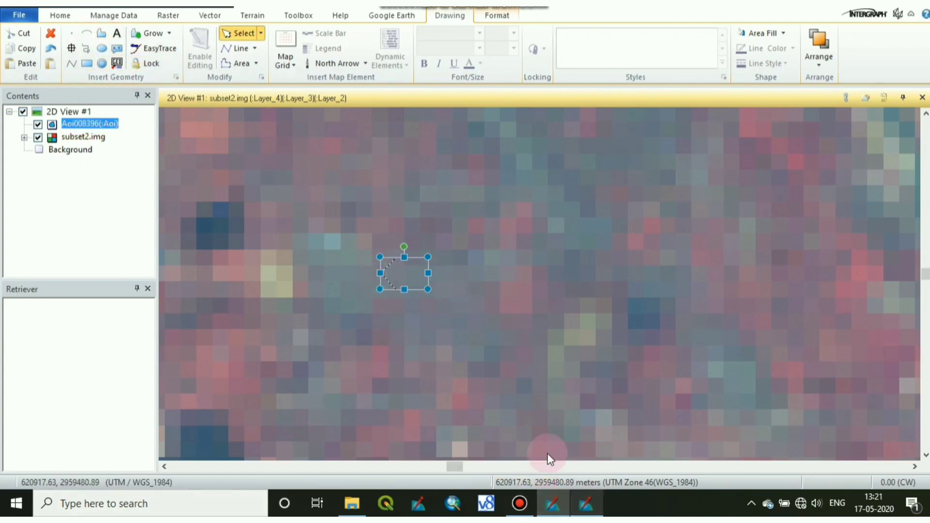
Add the third built-up AOI to the Signature Editor as a new signature
left_click(588, 505)
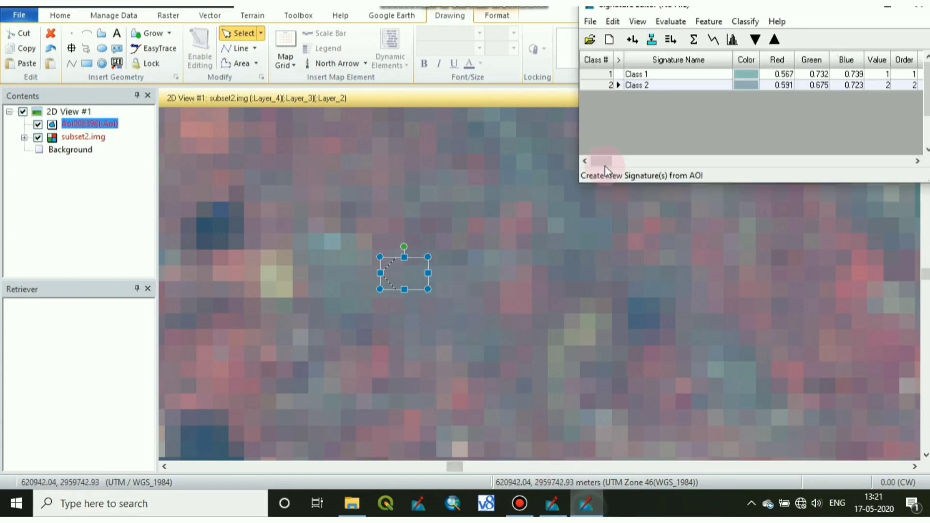
left_click(635, 39)
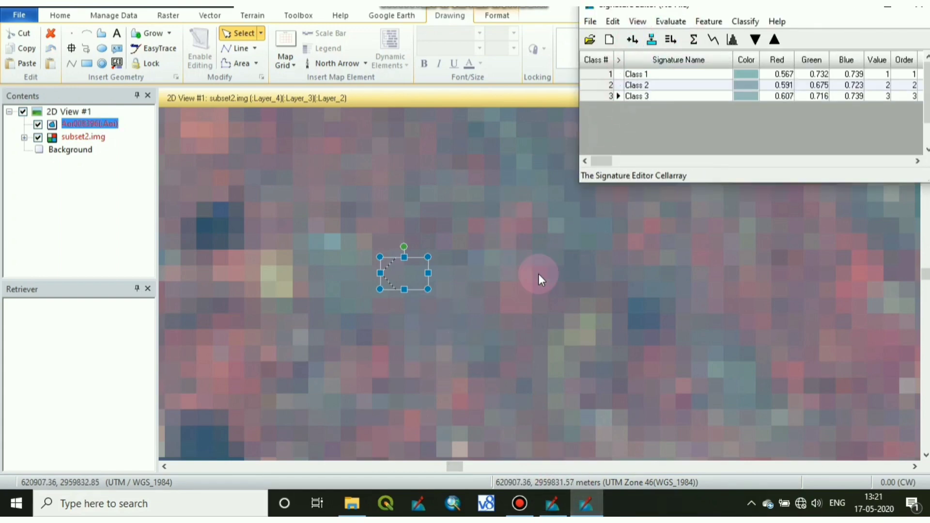
Examine the eastern and southeastern parts of subset2.img for another settlement to sample as built-up
mouse_move(539, 274)
left_mouse_down()
mouse_move(568, 215)
mouse_move(534, 242)
left_mouse_up()
scroll(534, 242, "down", 2)
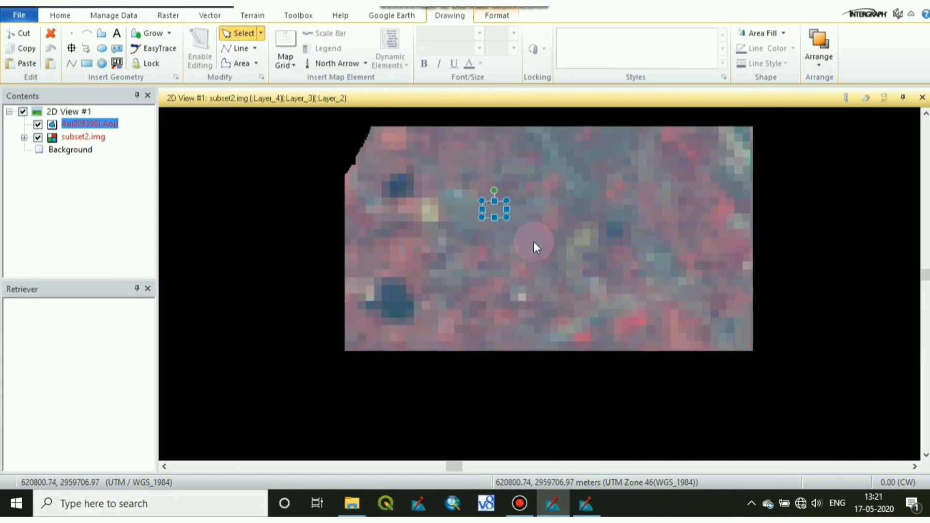
scroll(535, 238, "down", 3)
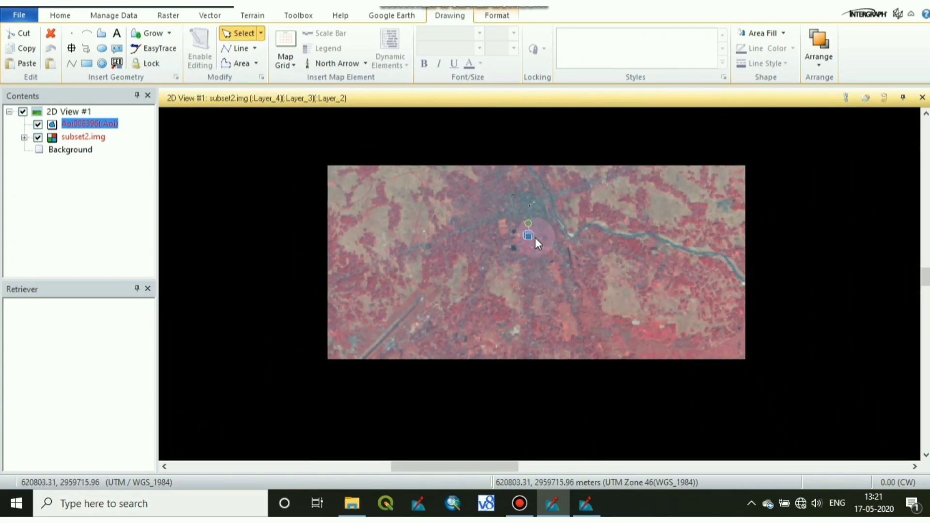
scroll(535, 238, "up", 2)
left_click_drag(751, 221, 484, 216)
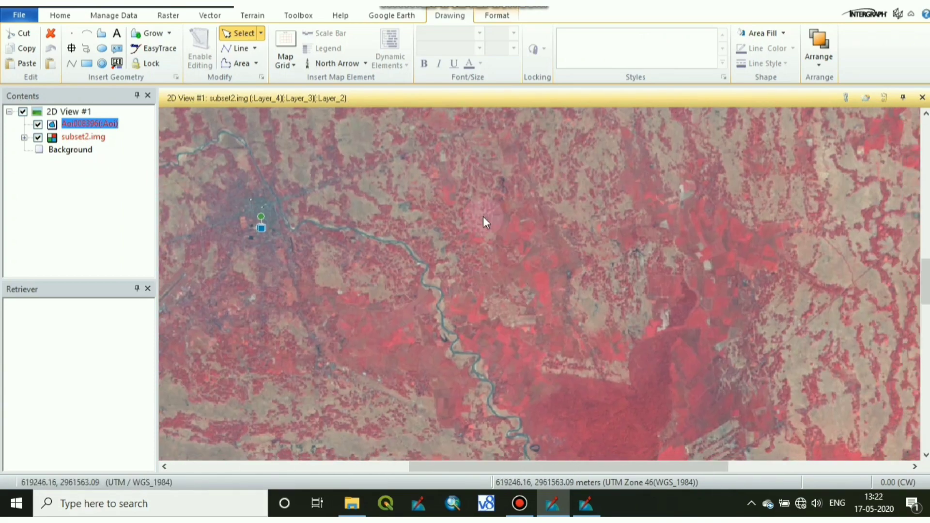
left_click_drag(610, 214, 392, 215)
left_click_drag(542, 181, 382, 252)
left_click_drag(422, 179, 335, 341)
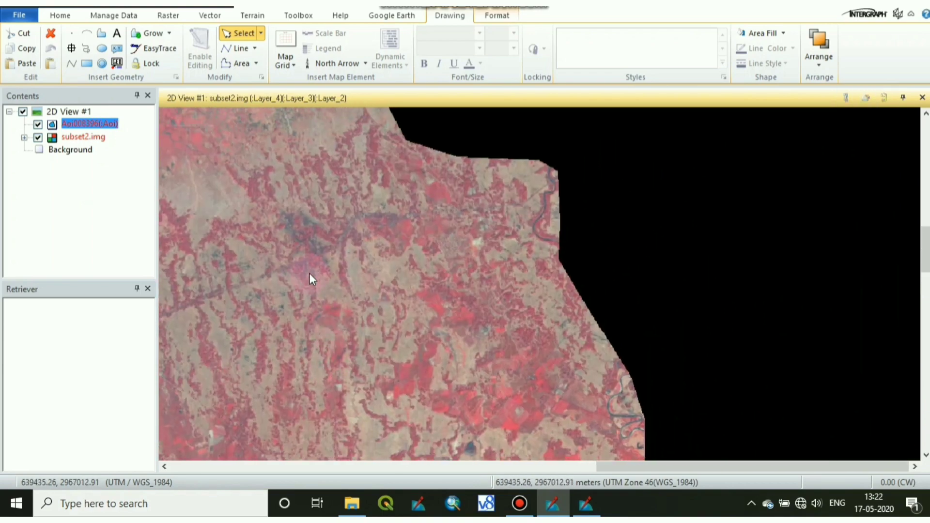
left_click_drag(321, 260, 636, 167)
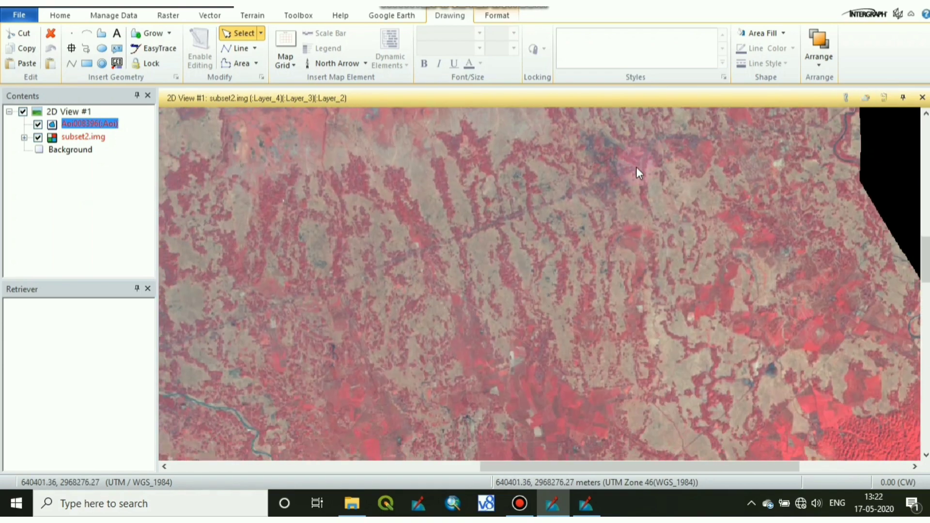
left_click_drag(601, 267, 690, 114)
left_click_drag(536, 291, 621, 47)
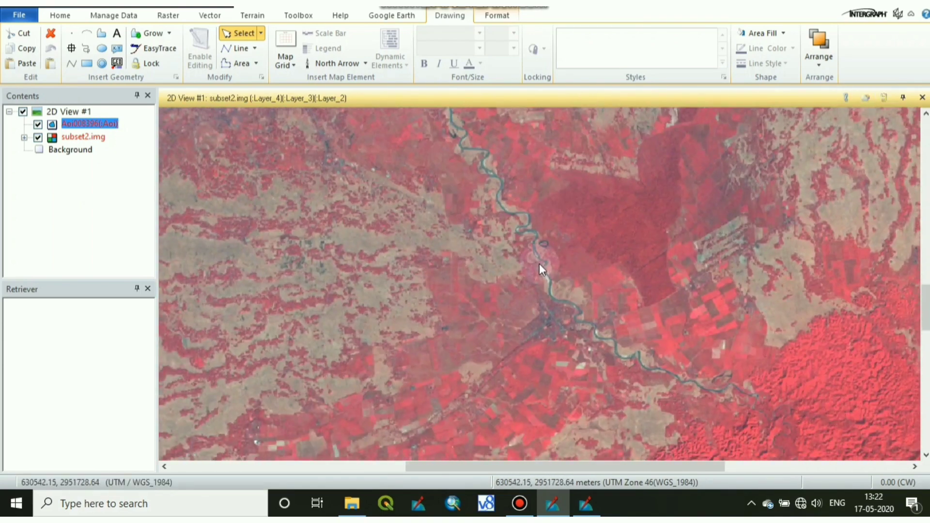
left_click_drag(539, 266, 396, 173)
Draw a small polygon AOI over built-up pixels in the centre of the southeastern riverside town and add it as a new signature
scroll(485, 223, "up", 4)
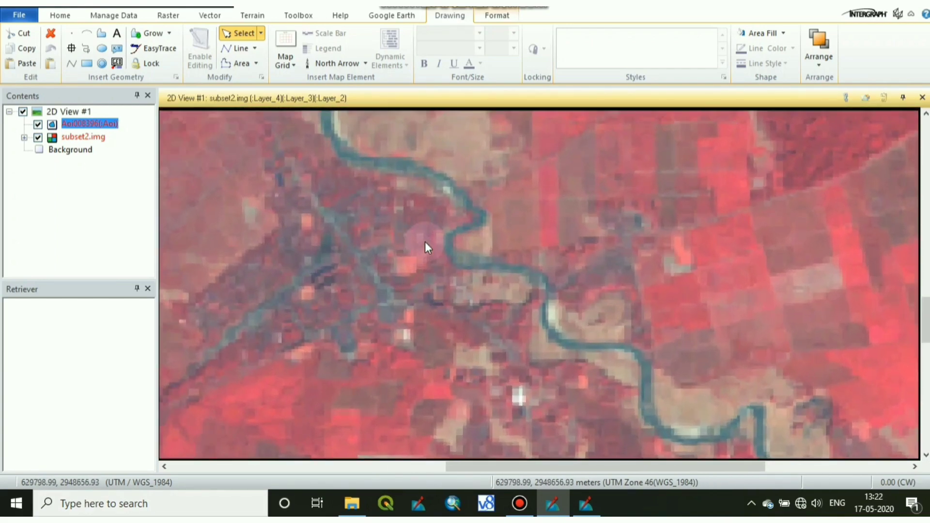
scroll(425, 245, "up", 6)
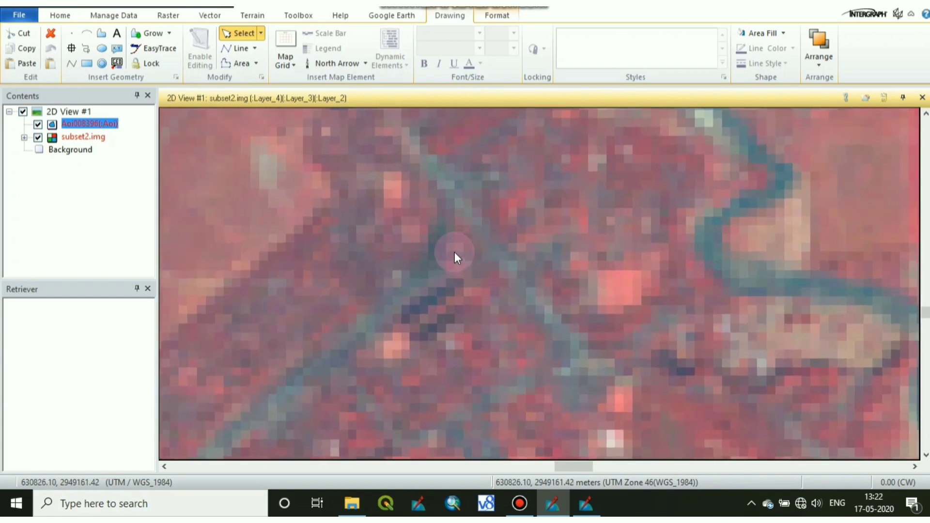
scroll(455, 252, "up", 2)
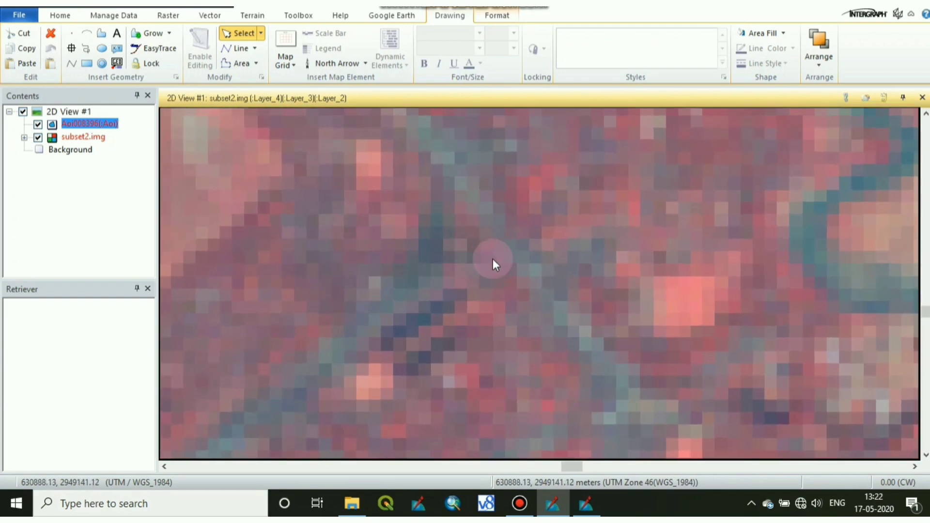
left_click(102, 34)
left_click(392, 285)
left_click(412, 259)
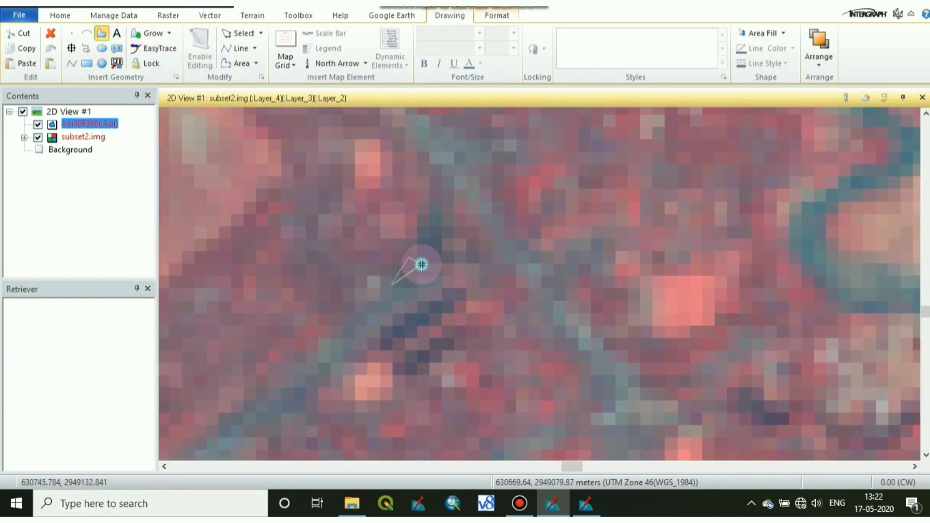
left_click(422, 265)
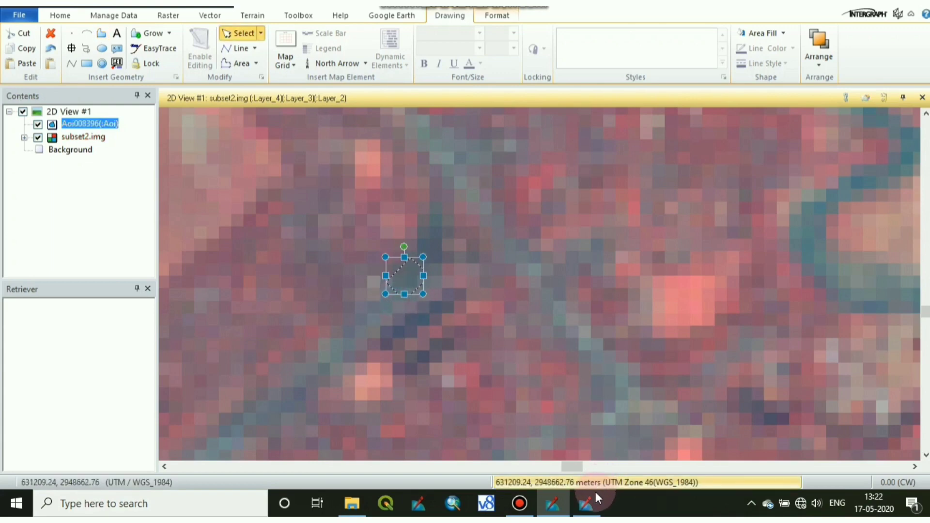
left_click(587, 502)
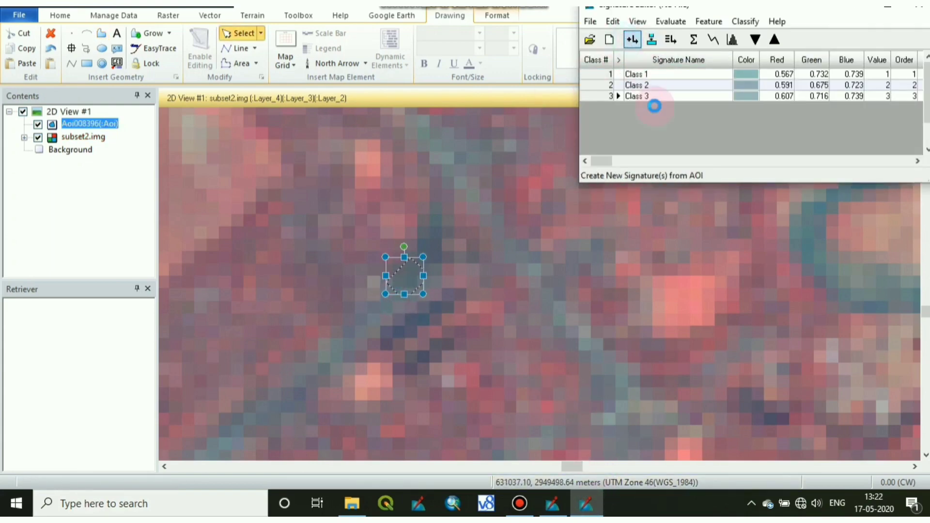
Draw another small polygon AOI over built-up pixels northeast of the previous one in the riverside town and add it as a new signature
scroll(528, 274, "down", 2)
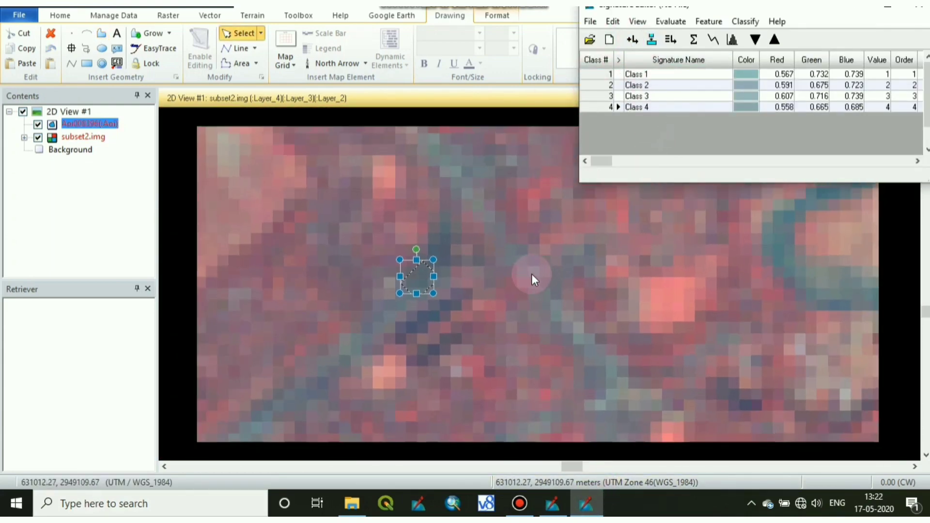
scroll(531, 274, "down", 5)
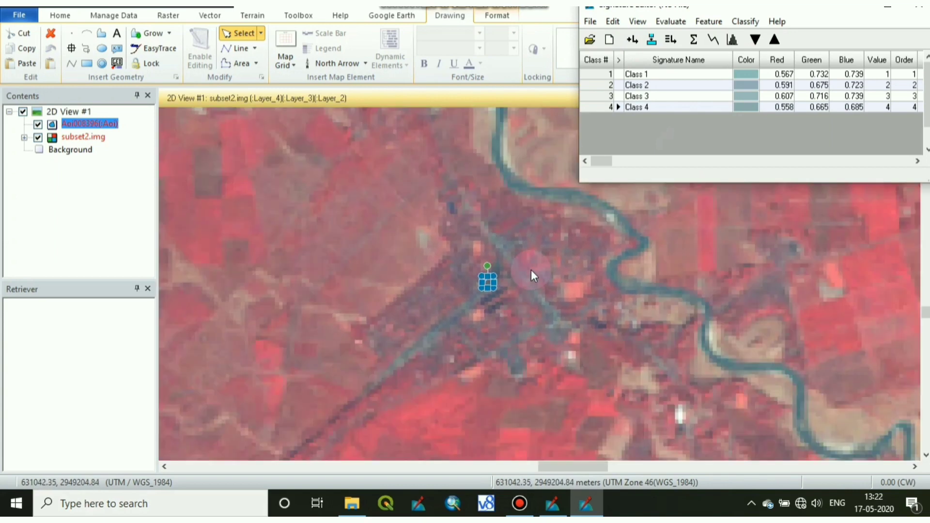
left_click_drag(501, 233, 446, 141)
left_click_drag(465, 190, 403, 249)
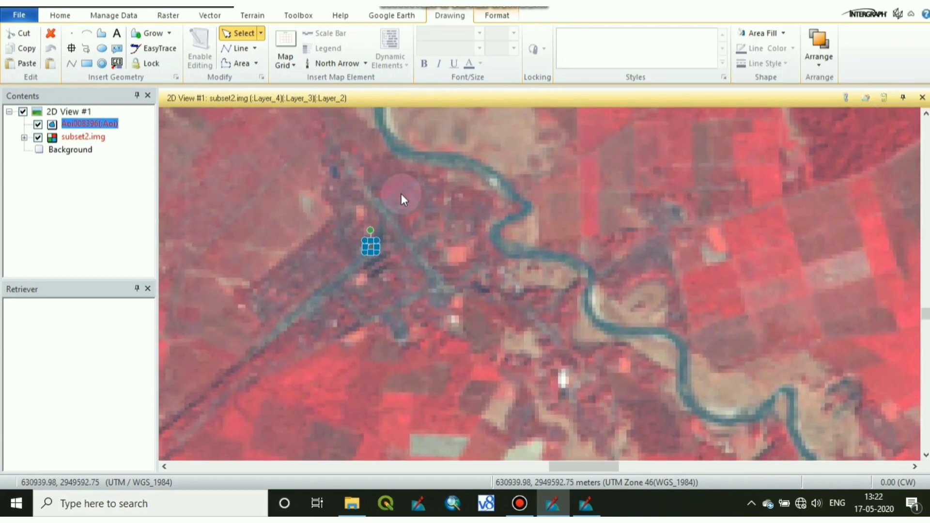
scroll(337, 182, "up", 5)
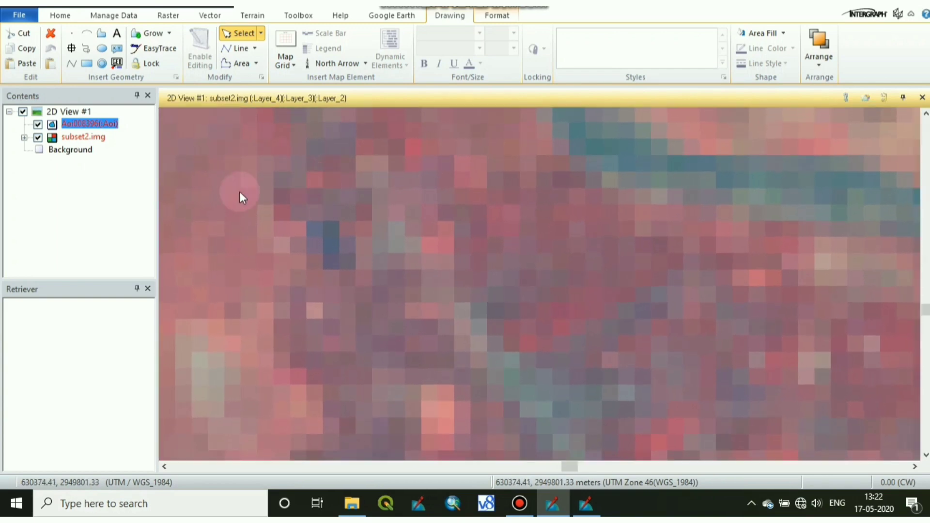
left_click(102, 33)
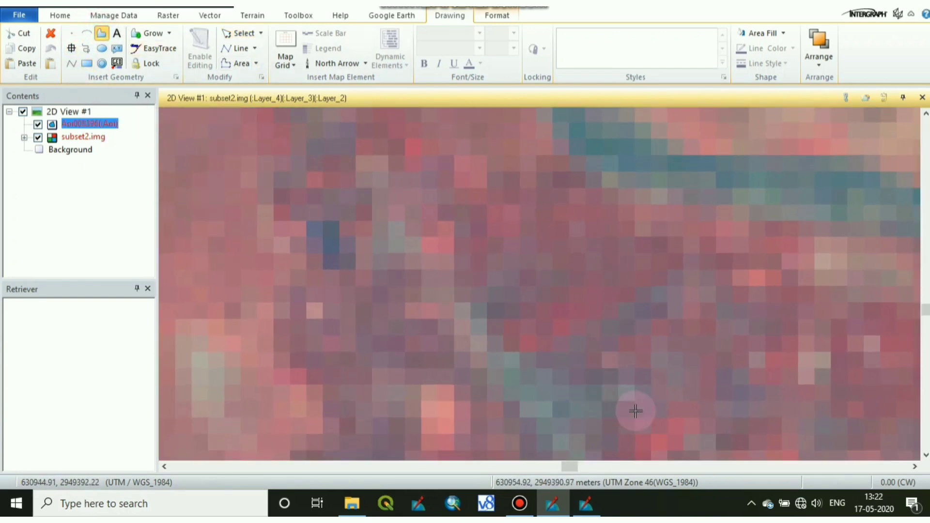
left_click(600, 325)
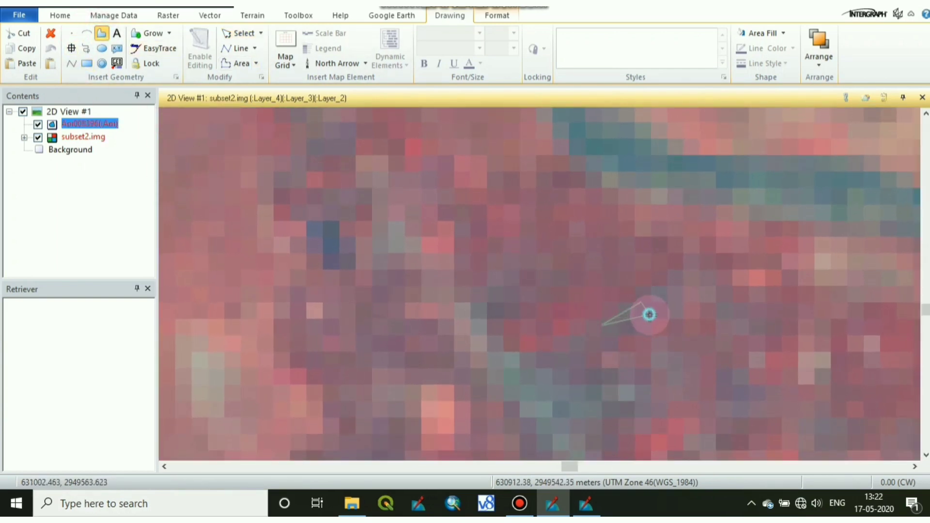
double_click(616, 340)
left_click(587, 504)
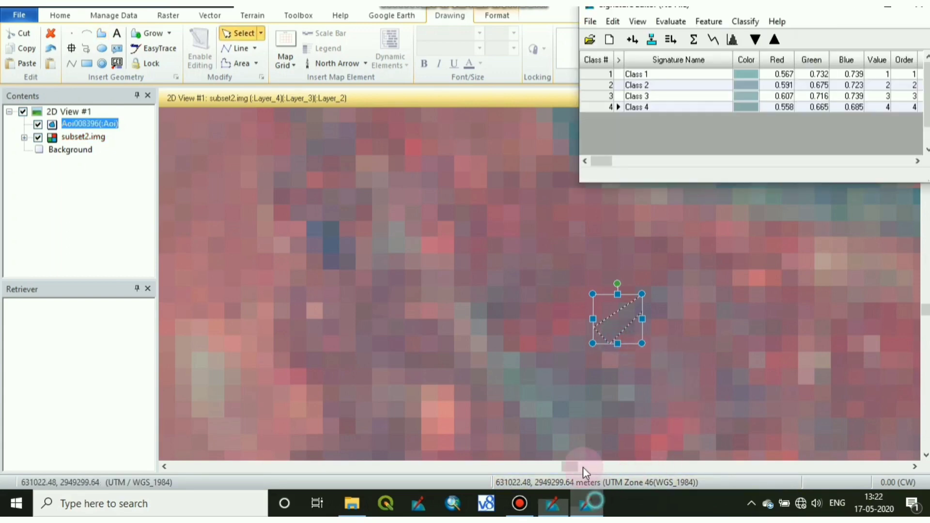
left_click(633, 43)
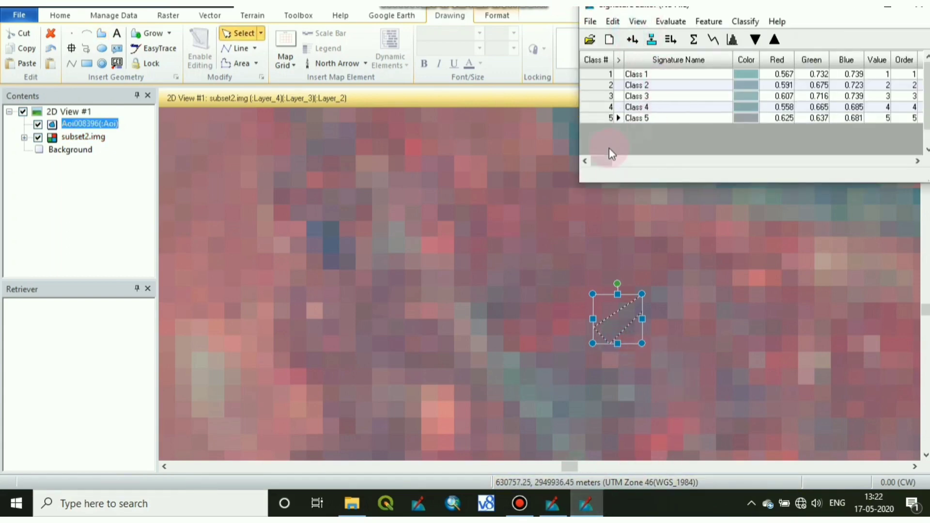
Examine the image from the riverside town's southern surroundings up to the northeastern edge for further built-up areas
left_click_drag(456, 313, 493, 126)
scroll(475, 278, "down", 4)
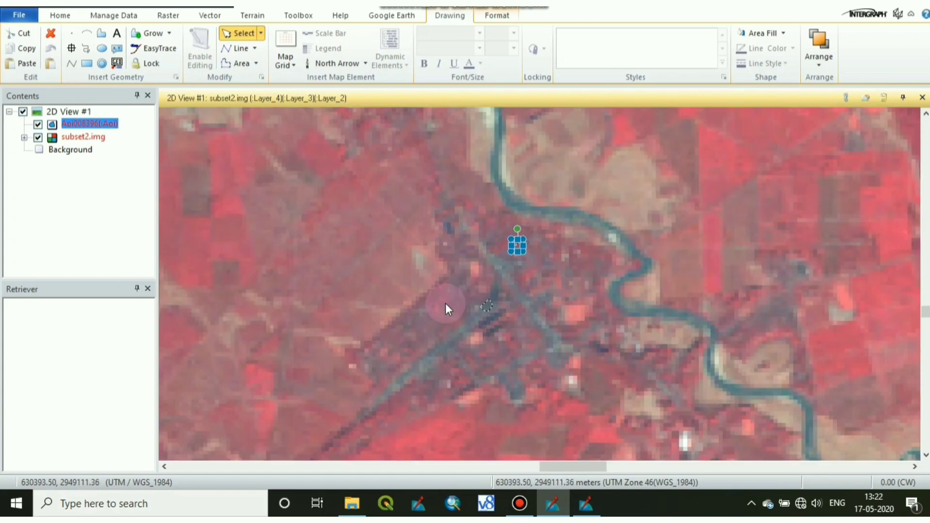
left_click_drag(446, 303, 475, 116)
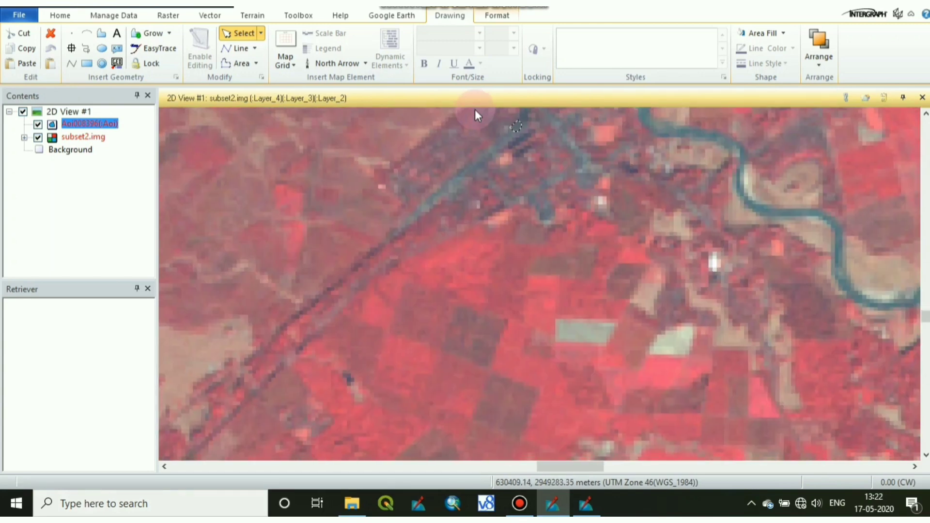
left_click_drag(411, 248, 196, 149)
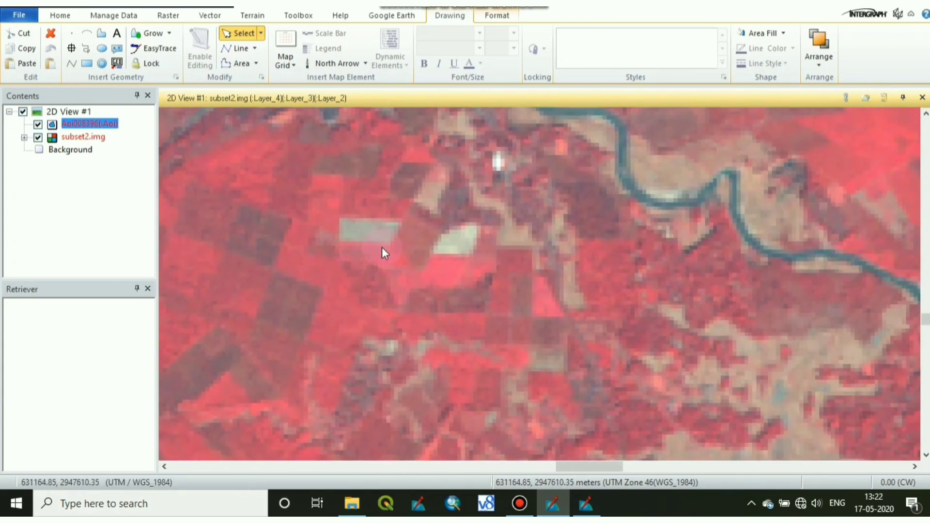
scroll(390, 246, "down", 4)
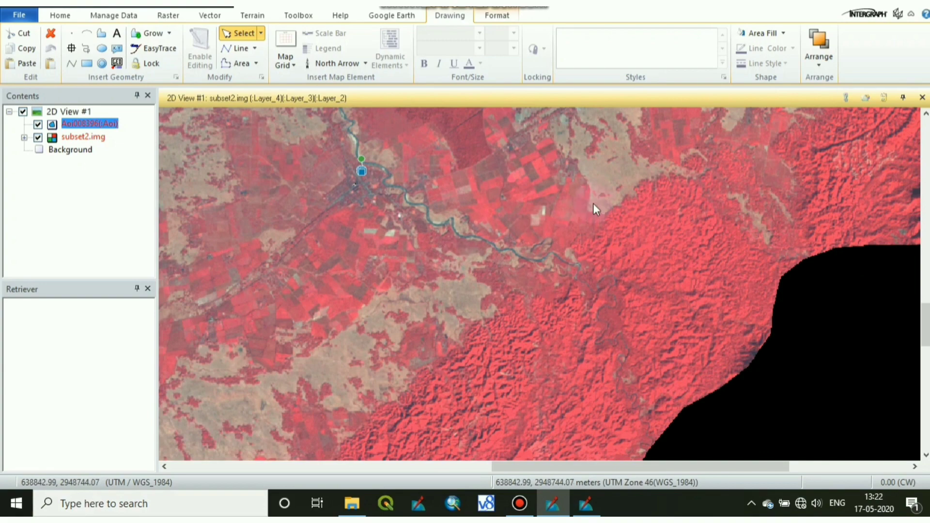
left_click_drag(594, 204, 535, 316)
left_click_drag(564, 247, 461, 383)
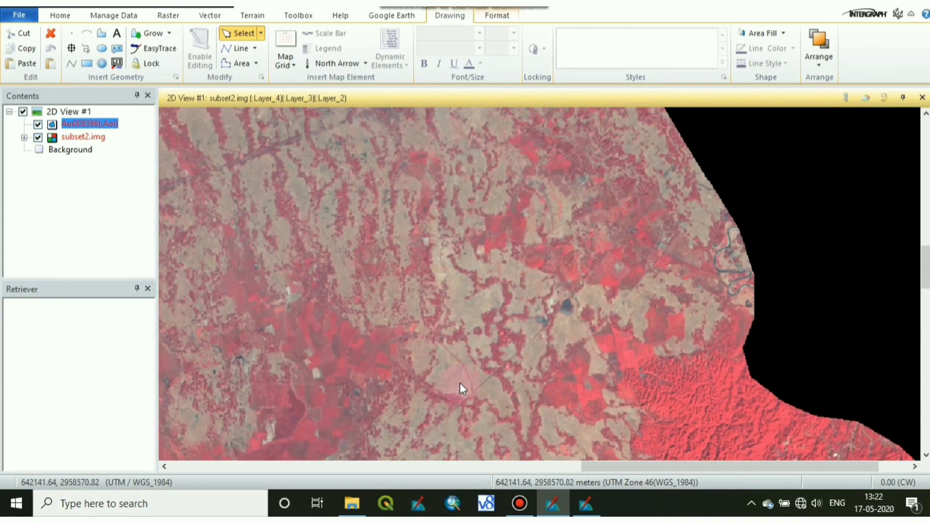
left_click_drag(517, 300, 475, 403)
left_click_drag(431, 347, 438, 383)
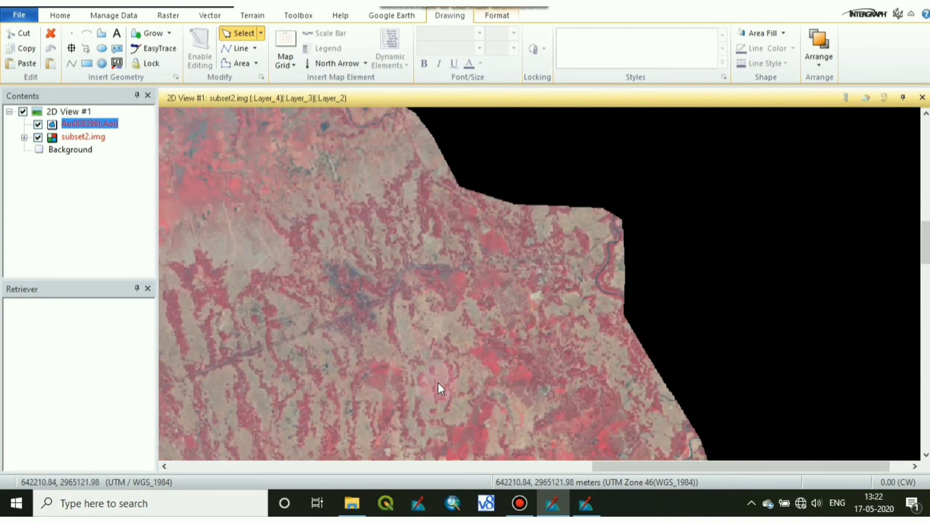
left_click_drag(414, 315, 490, 310)
Draw a small polygon AOI over the blue-grey built-up patch near the image's northeastern edge and bring up the Signature Editor
scroll(471, 285, "up", 3)
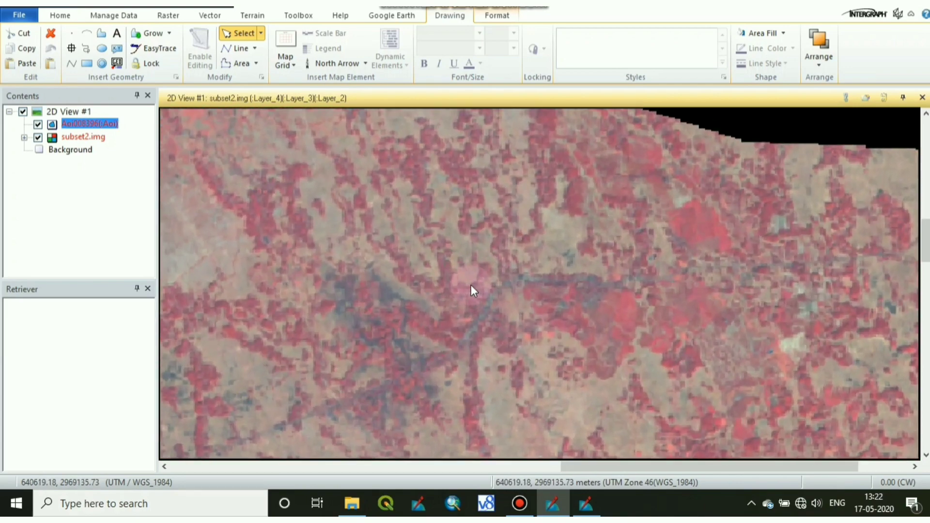
left_click_drag(562, 325, 606, 228)
left_click_drag(514, 260, 387, 316)
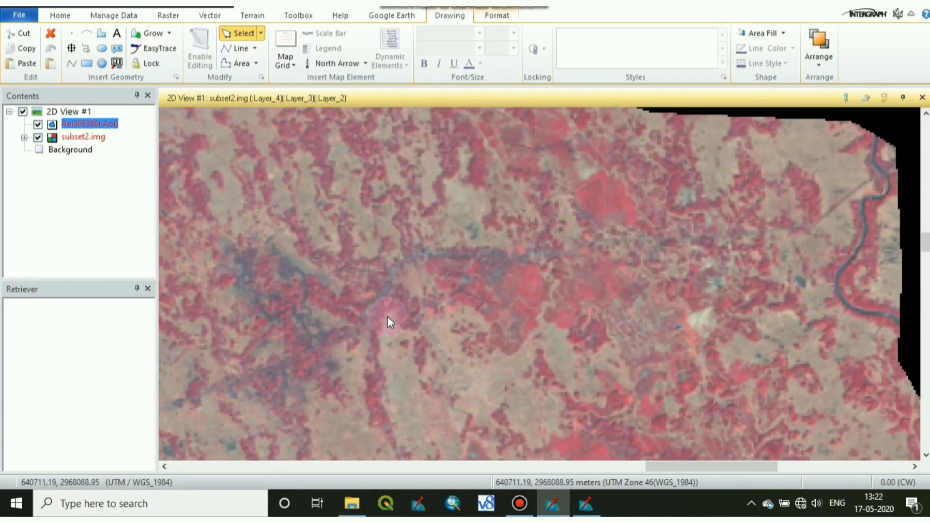
scroll(523, 246, "up", 1)
scroll(523, 246, "up", 4)
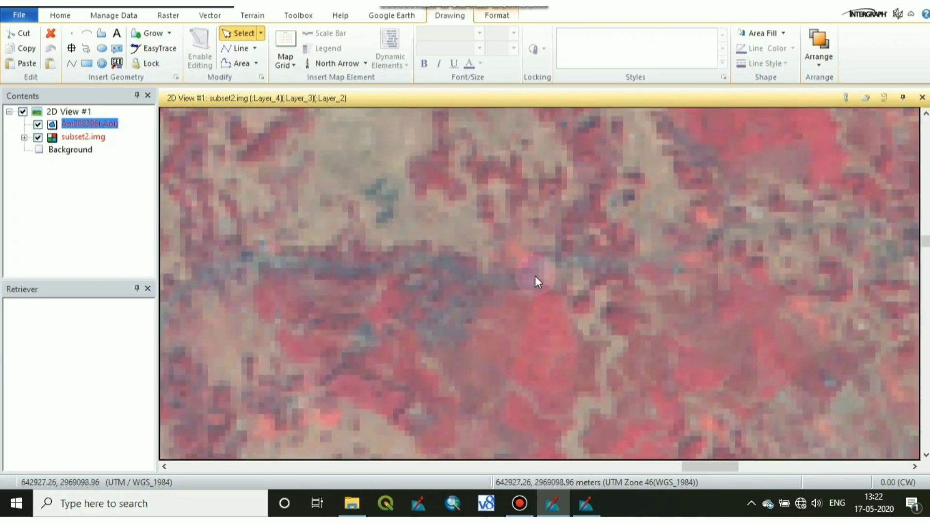
scroll(502, 304, "up", 2)
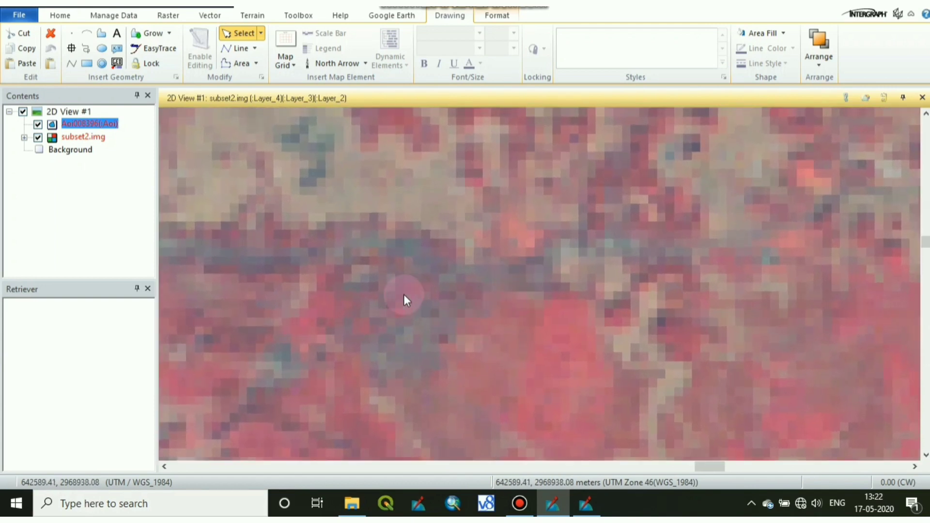
left_click(102, 34)
left_click(400, 324)
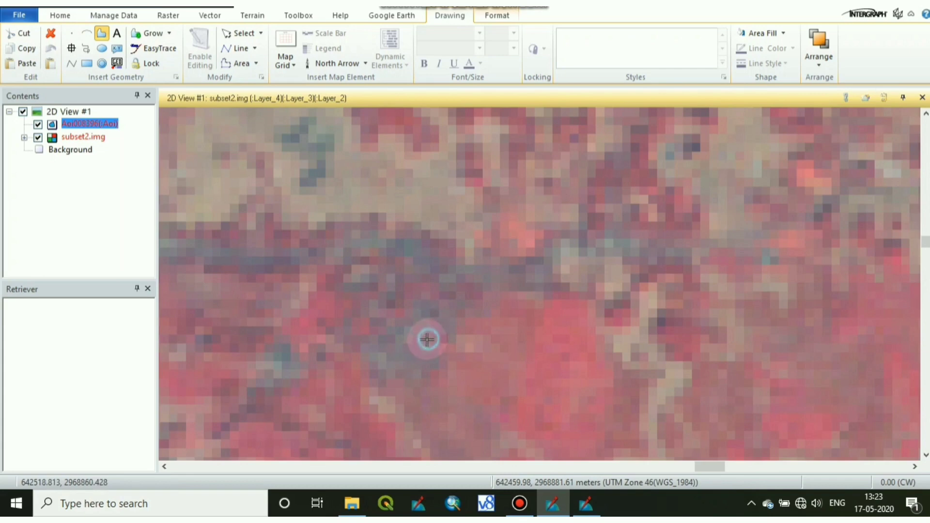
left_click(555, 493)
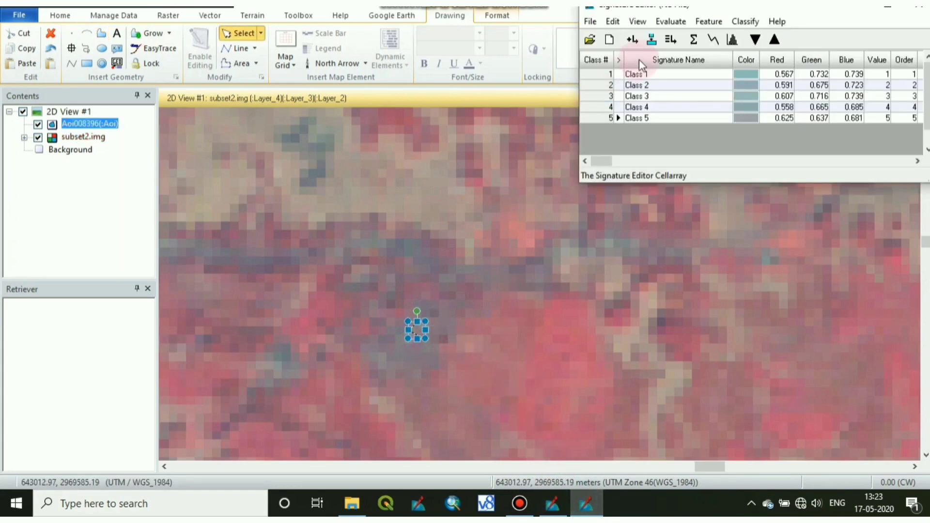
Examine the image from the northeastern edge down to the roadside settlement in the south for further built-up areas
left_click_drag(547, 264, 694, 159)
scroll(524, 293, "down", 2)
scroll(524, 292, "down", 7)
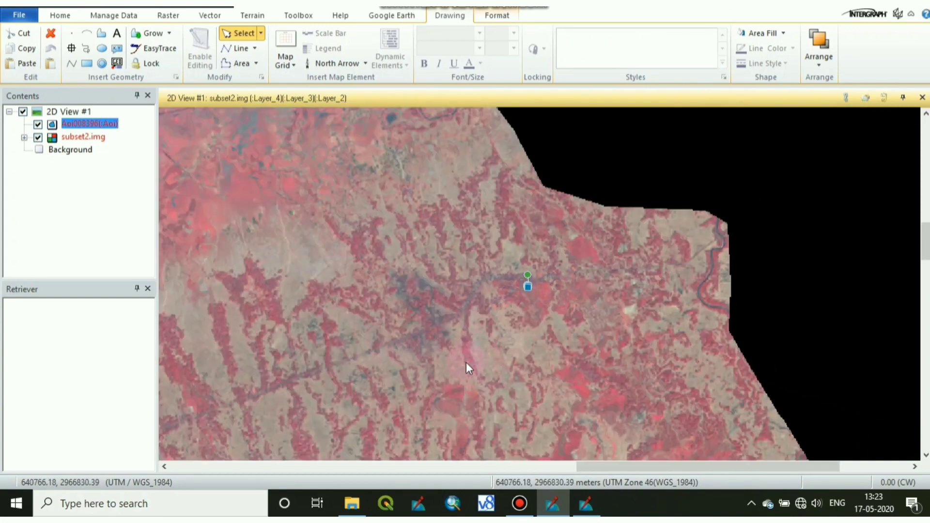
left_click_drag(467, 363, 591, 233)
left_click_drag(379, 319, 499, 187)
left_click_drag(406, 313, 610, 118)
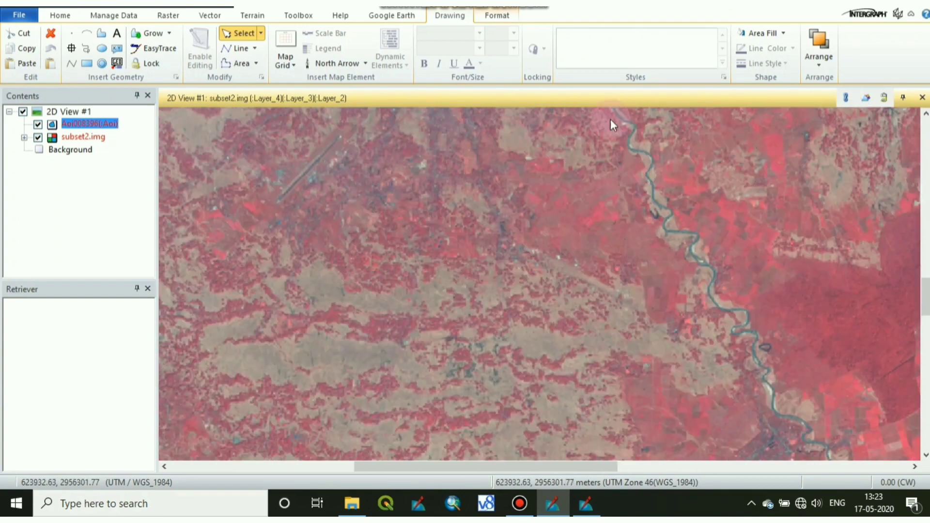
left_click_drag(512, 351, 612, 114)
left_click_drag(496, 295, 442, 216)
left_click_drag(516, 238, 492, 179)
scroll(471, 173, "up", 5)
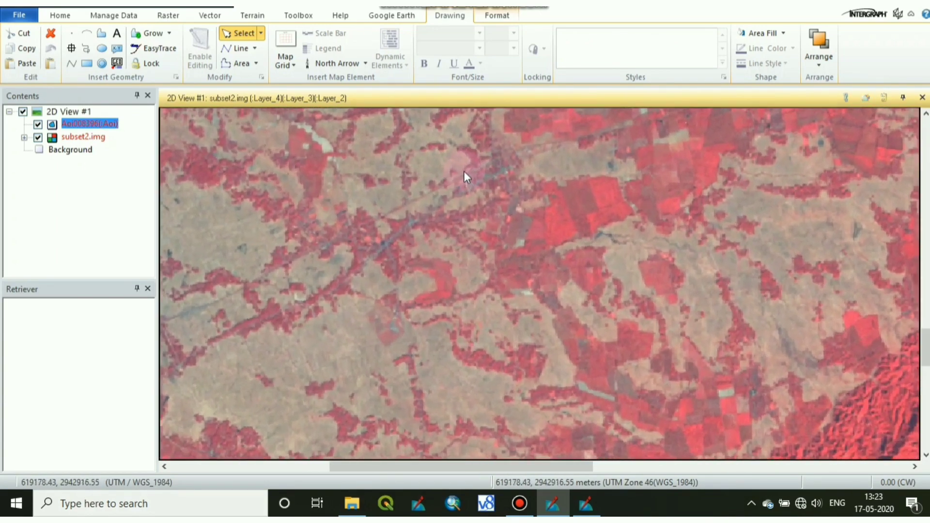
scroll(458, 175, "up", 3)
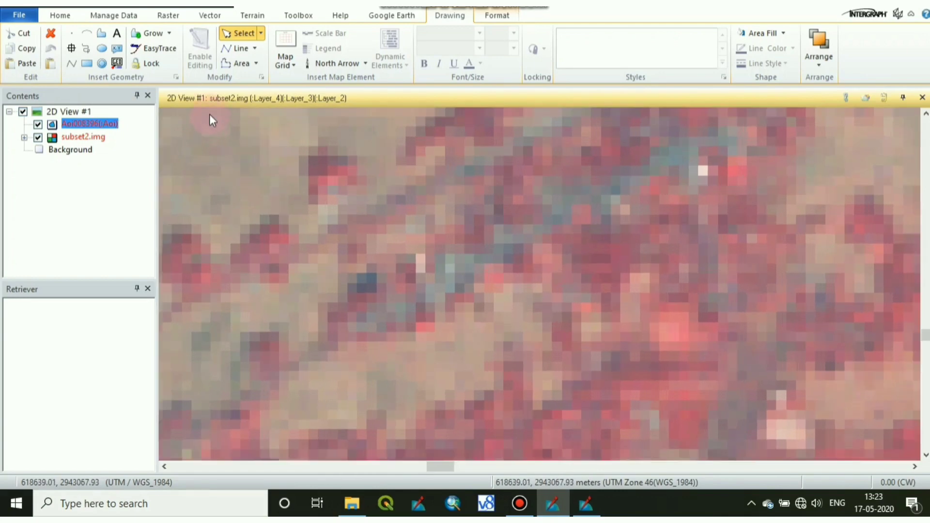
Draw a small polygon AOI over blue-grey built-up pixels in the southern roadside settlement and add it as a new signature
left_click(102, 33)
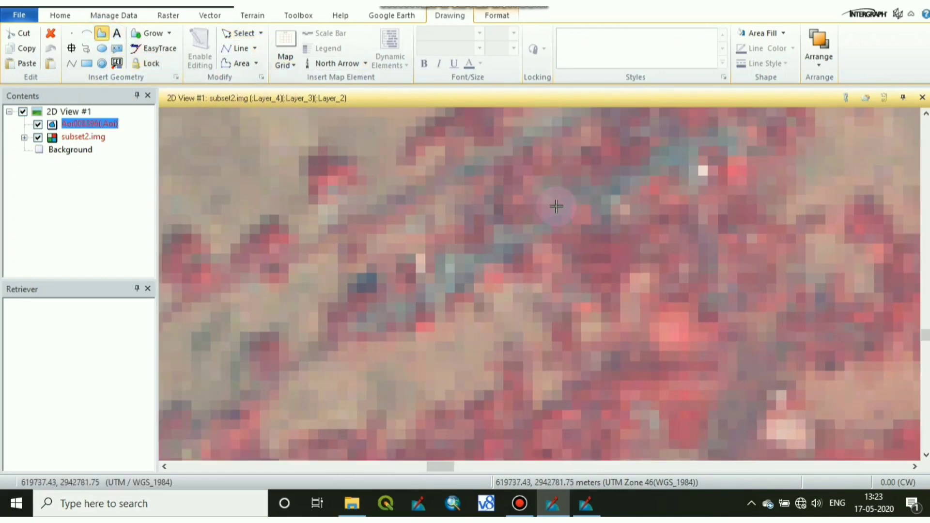
left_click(555, 189)
left_click(560, 201)
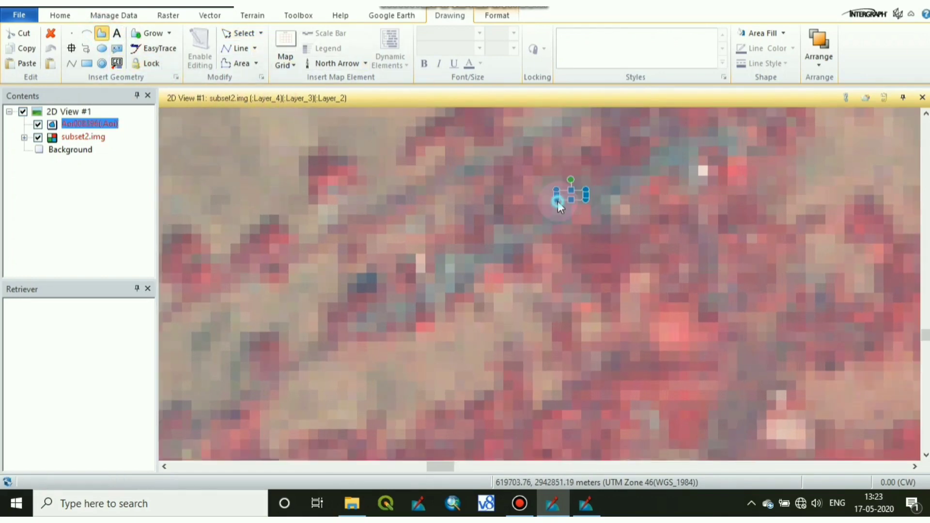
left_click(587, 505)
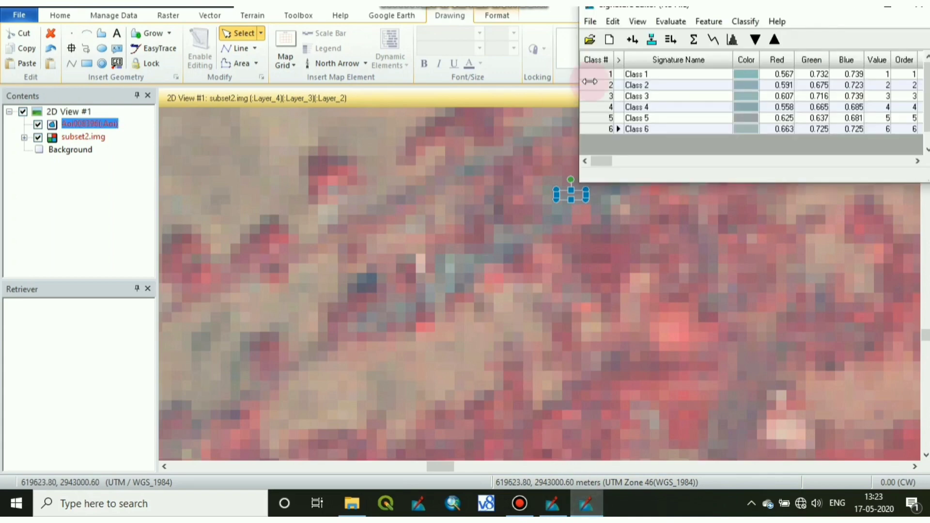
left_click(632, 40)
Draw another small polygon AOI over built-up pixels northeast of the previous one along the road and add it as a new signature
mouse_move(662, 203)
left_mouse_down()
mouse_move(376, 284)
mouse_move(382, 298)
left_mouse_up()
left_click(101, 34)
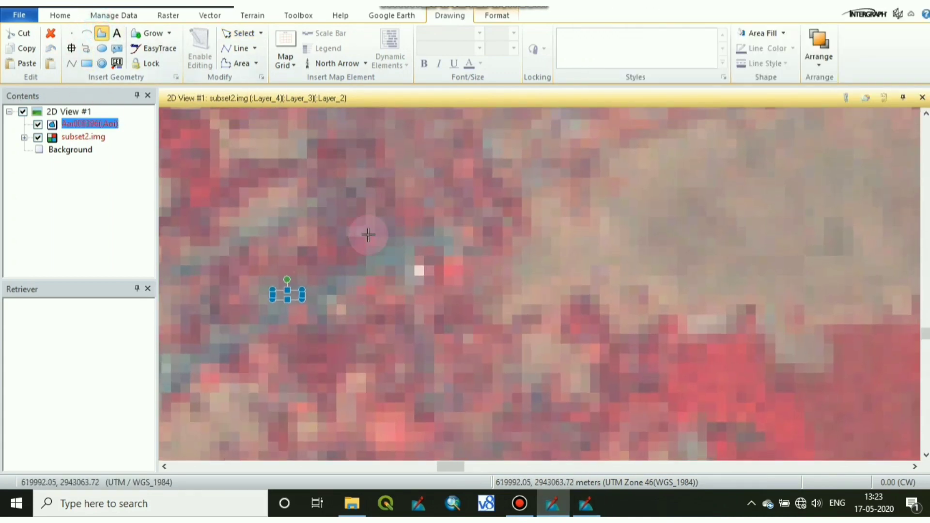
left_click(384, 251)
left_click(407, 251)
left_click(410, 262)
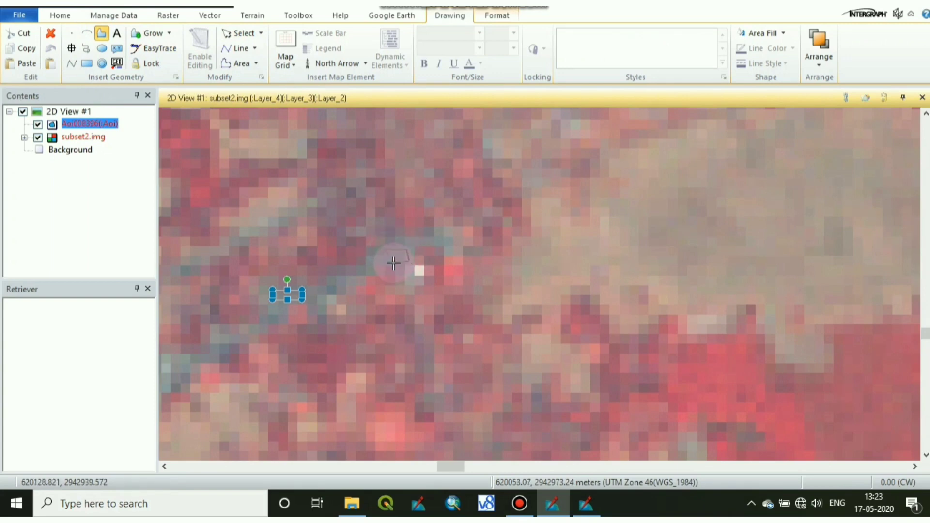
left_click(586, 504)
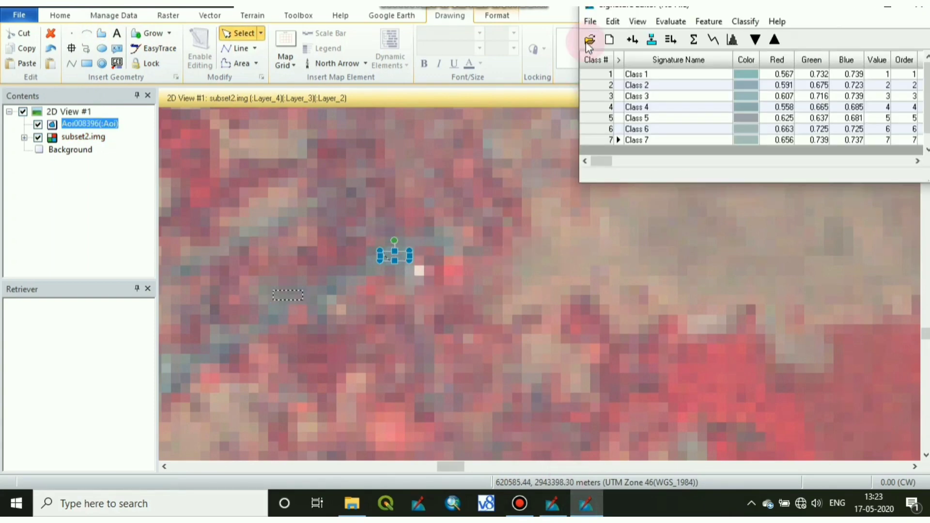
left_click(631, 39)
Draw a narrow polygon AOI over the grey built-up patch in the village north of the roadside settlement and add it as a new signature
left_click_drag(525, 240, 696, 215)
mouse_move(615, 173)
left_mouse_down()
mouse_move(476, 215)
mouse_move(454, 290)
left_mouse_up()
scroll(474, 229, "down", 4)
mouse_move(502, 255)
left_mouse_down()
mouse_move(500, 336)
mouse_move(492, 289)
left_mouse_up()
scroll(429, 247, "up", 4)
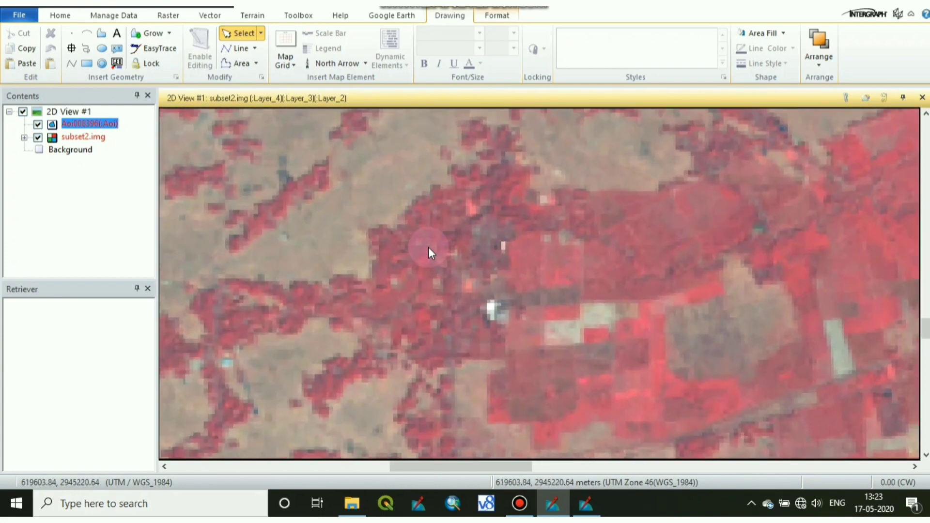
scroll(485, 226, "up", 2)
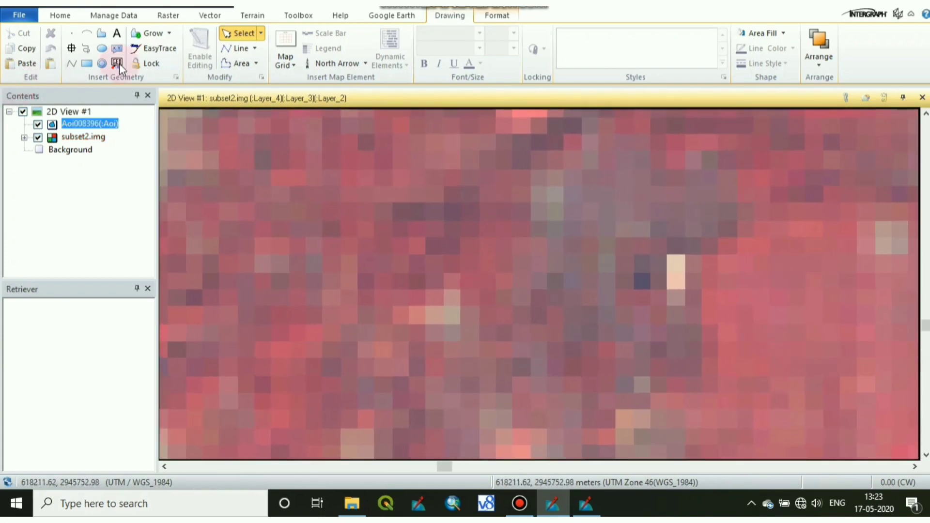
left_click(102, 34)
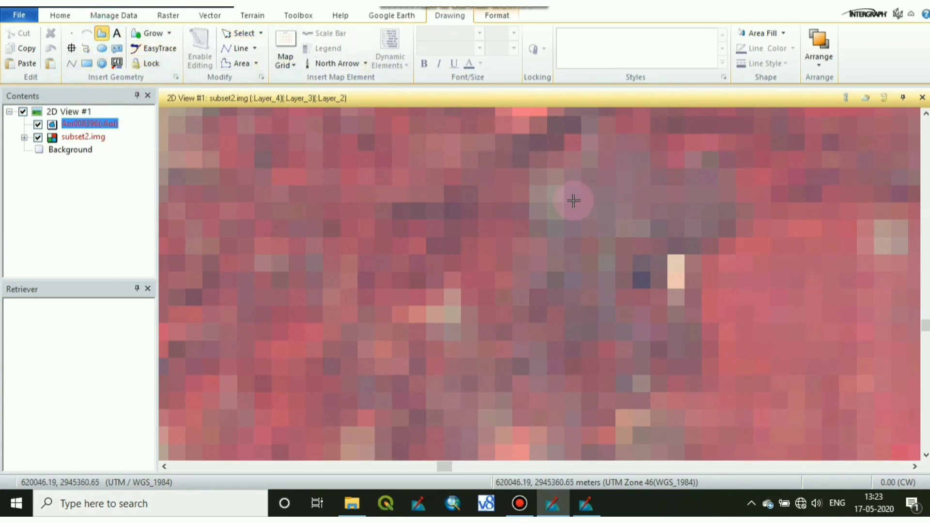
left_click(572, 201)
left_click(636, 206)
double_click(570, 215)
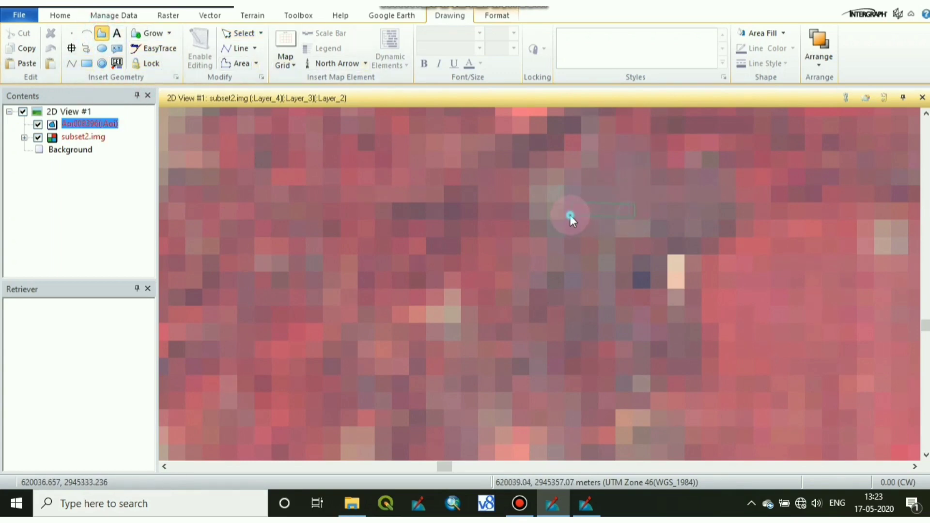
left_click(587, 505)
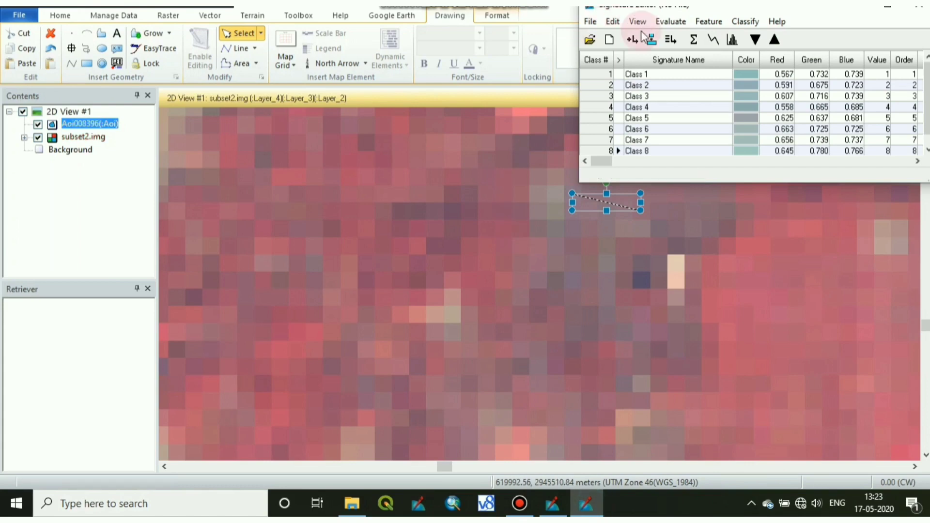
left_click(632, 39)
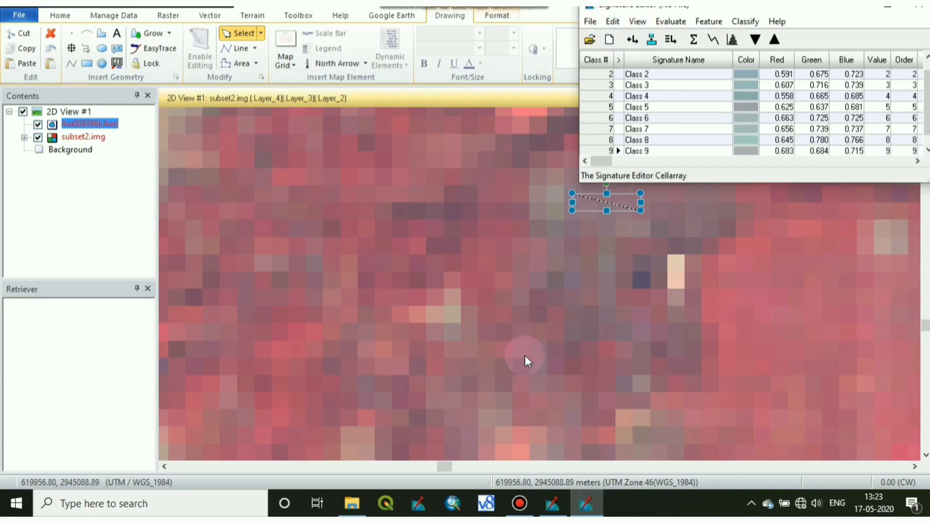
Draw a small polygon AOI over blue-grey built-up pixels at the road junction southwest of the earlier roadside samples and add it as a new signature
left_click_drag(525, 356, 531, 333)
scroll(531, 325, "up", 2)
scroll(531, 317, "down", 5)
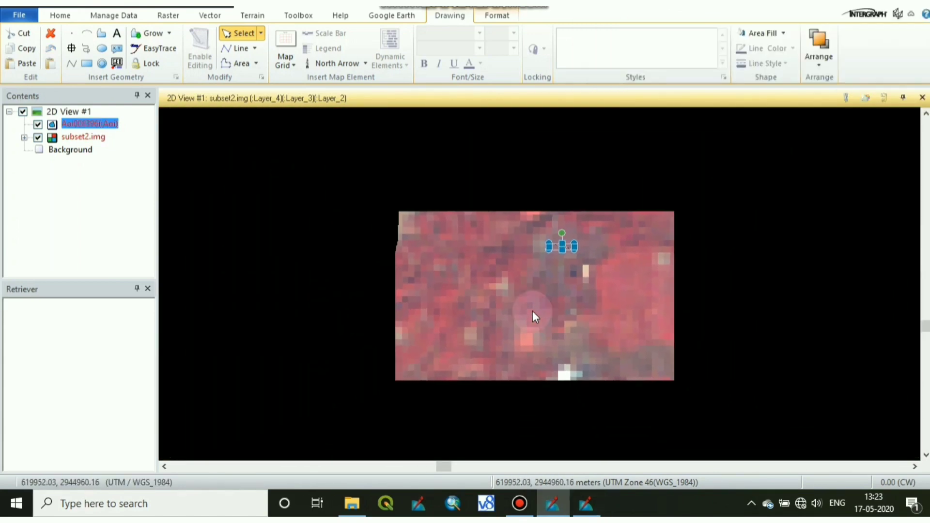
scroll(532, 315, "down", 3)
left_click_drag(497, 373, 530, 132)
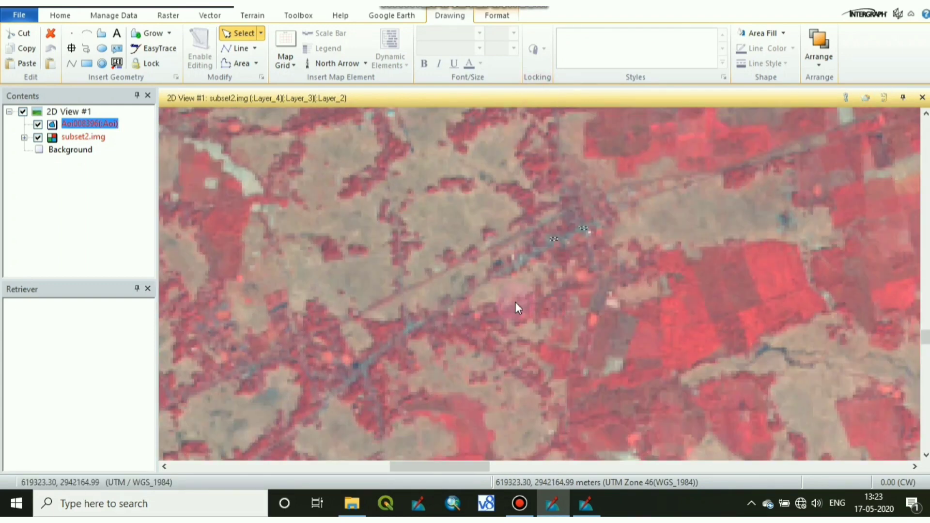
left_click_drag(517, 302, 587, 167)
left_click_drag(428, 268, 466, 201)
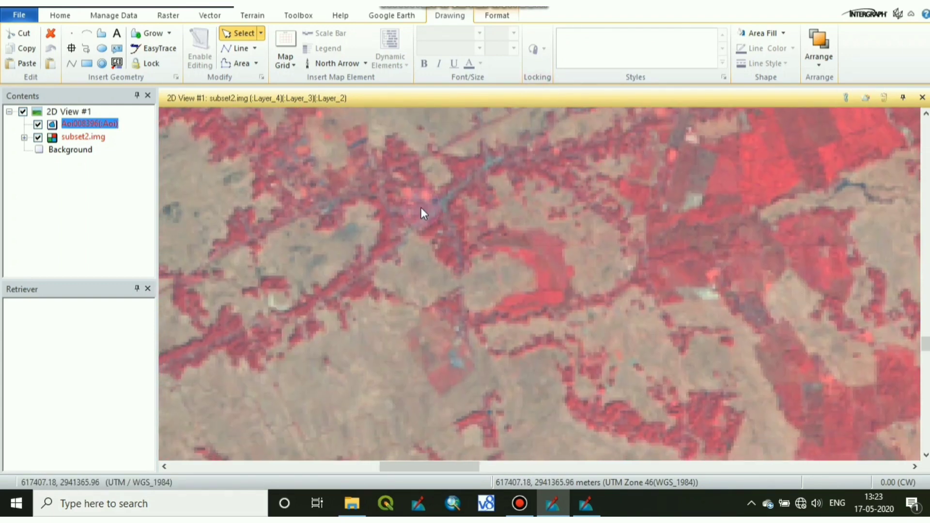
scroll(361, 214, "up", 4)
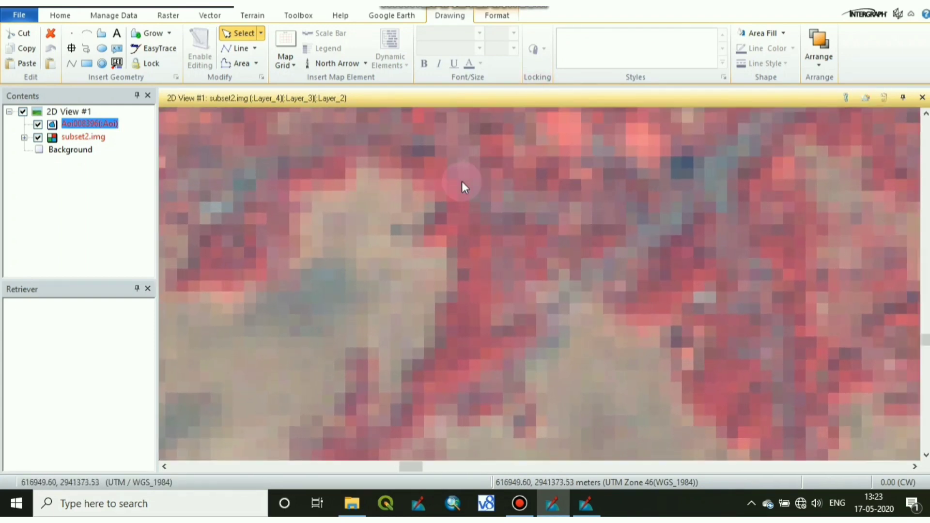
left_click(101, 34)
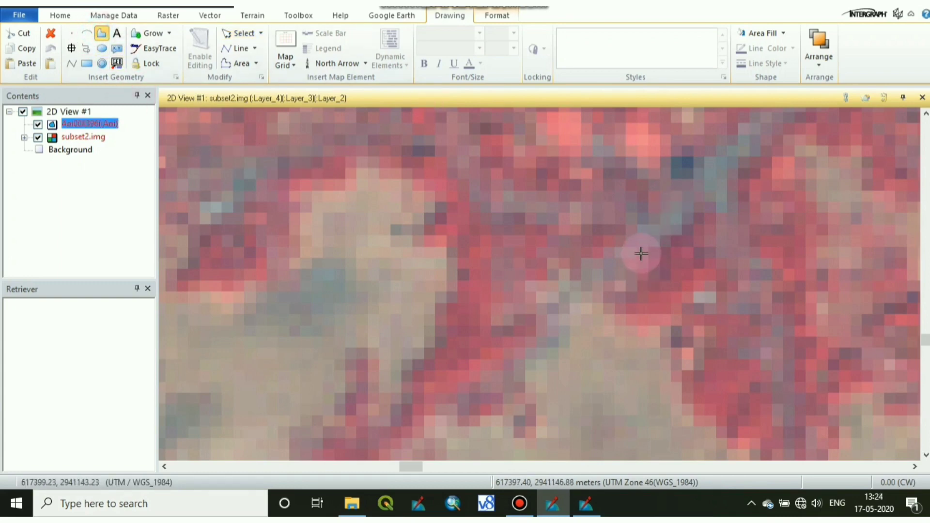
left_click(642, 228)
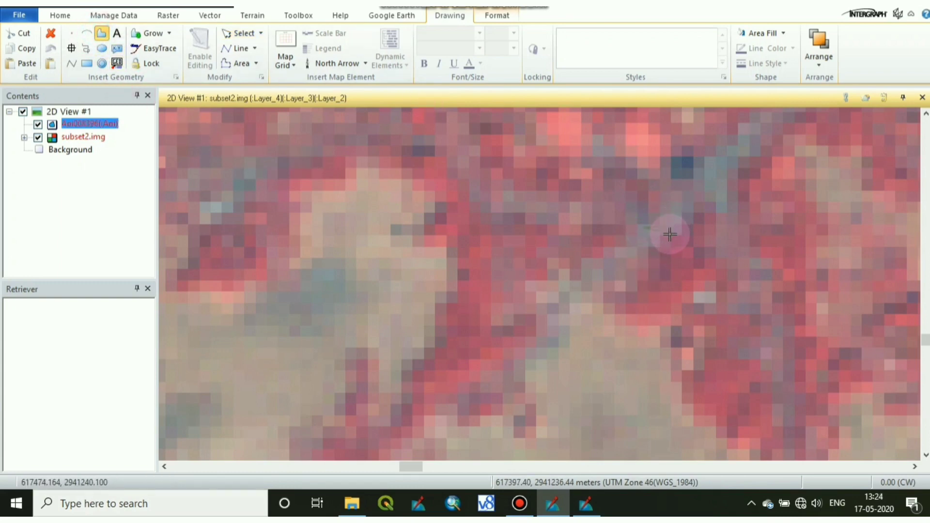
left_click(670, 235)
double_click(644, 237)
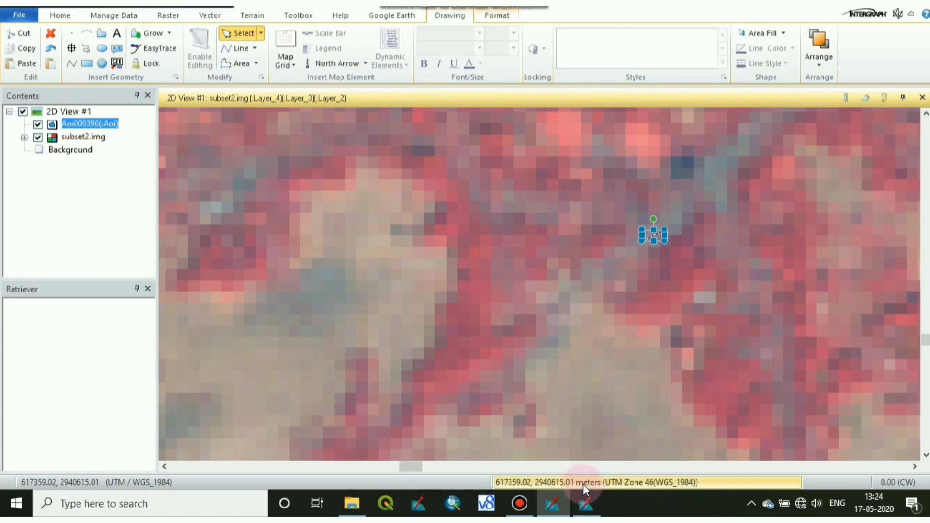
left_click(585, 501)
left_click(645, 59)
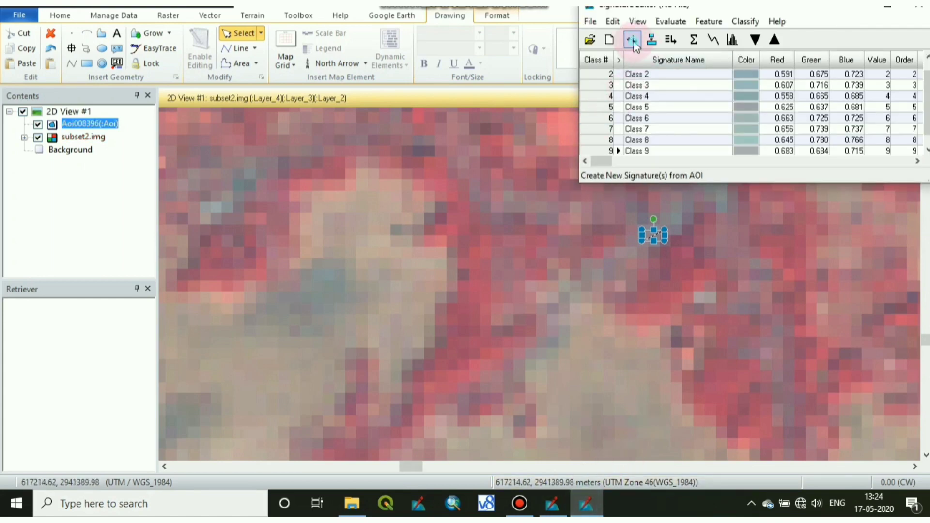
left_click(633, 40)
Move and enlarge the Signature Editor window so that all collected signatures fit in its list
left_click(600, 151)
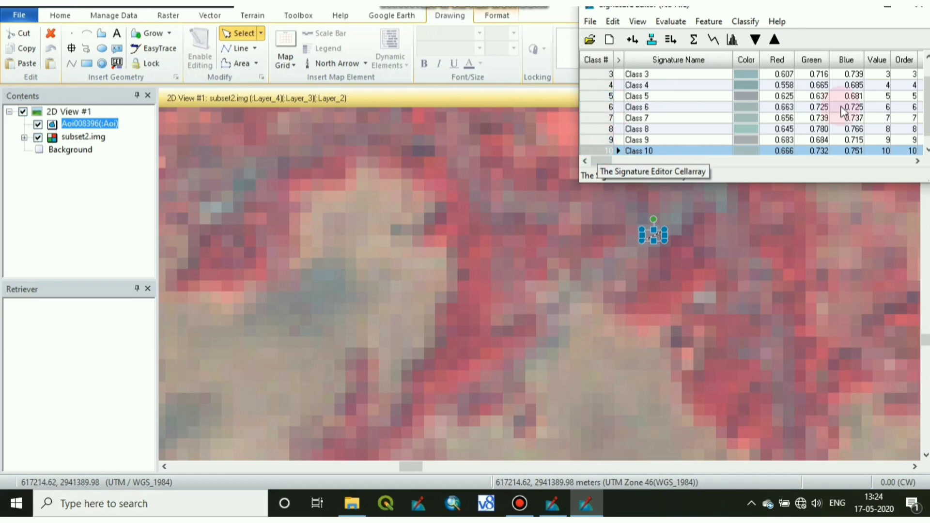
left_click(908, 58)
left_click_drag(775, 7, 549, 7)
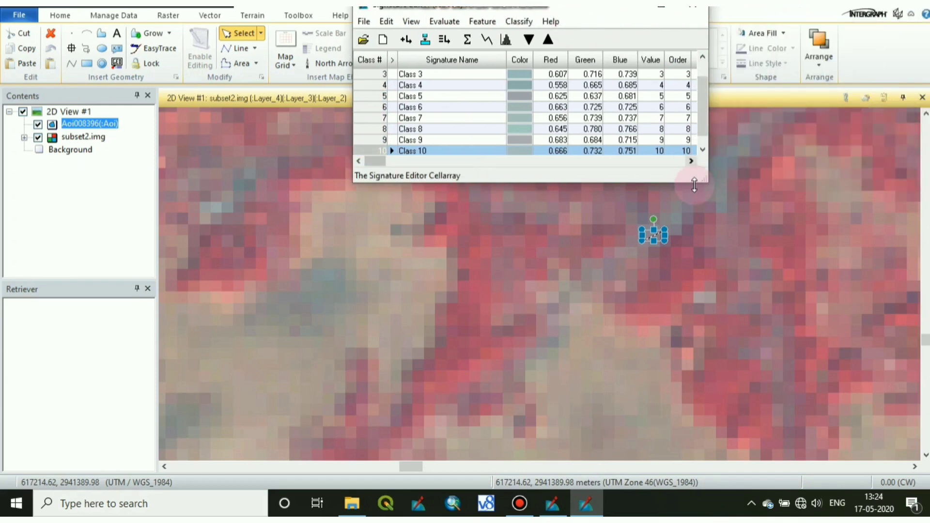
left_click_drag(704, 181, 725, 247)
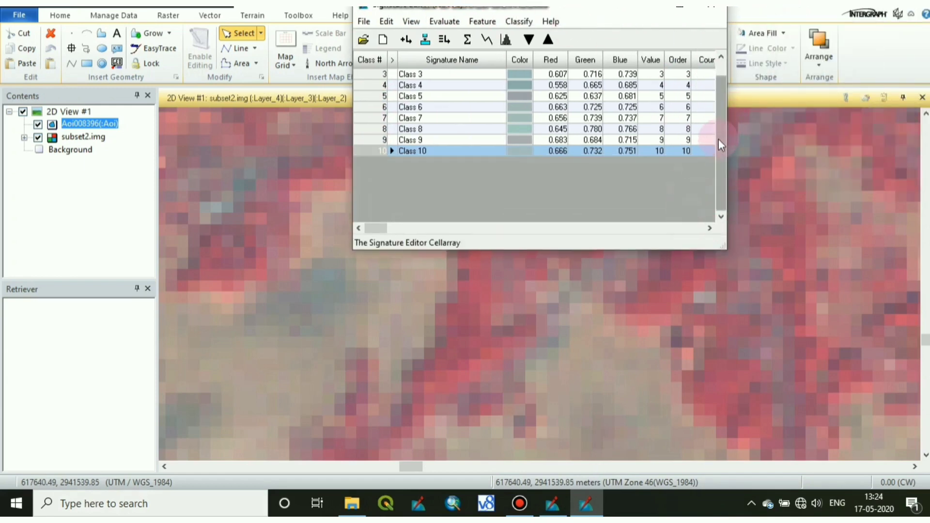
scroll(651, 132, "up", 2)
Merge signatures Class 1 through Class 10 into one signature and name it BUILT-UP
mouse_move(374, 172)
left_mouse_down()
mouse_move(366, 156)
mouse_move(376, 87)
mouse_move(397, 81)
left_mouse_up()
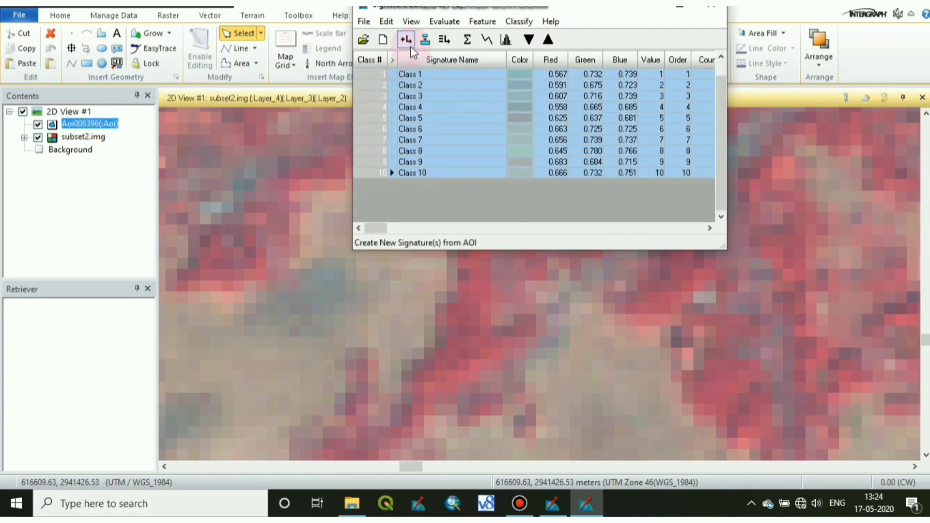
left_click(441, 43)
left_click(486, 189)
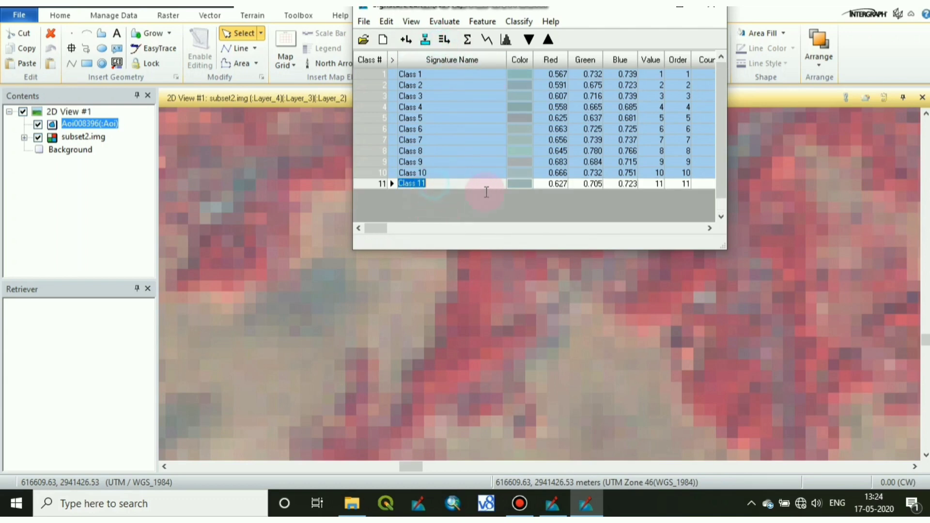
type("BUILT-UP")
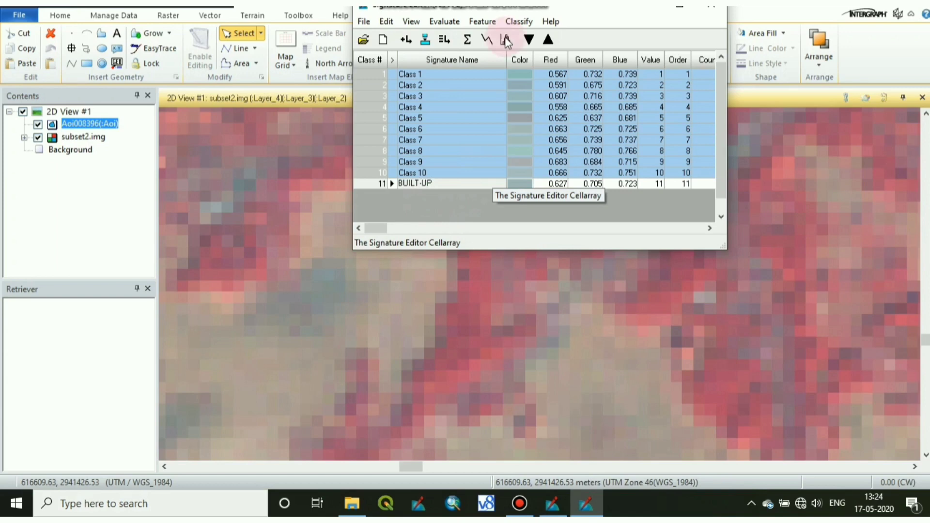
Delete the ten original class signatures and set the BUILT-UP signature's color to red
right_click(358, 161)
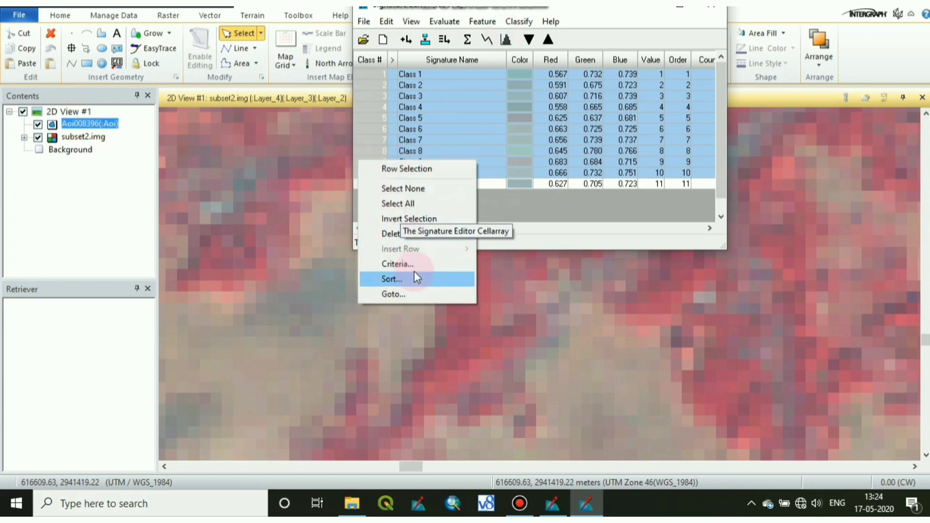
left_click(415, 234)
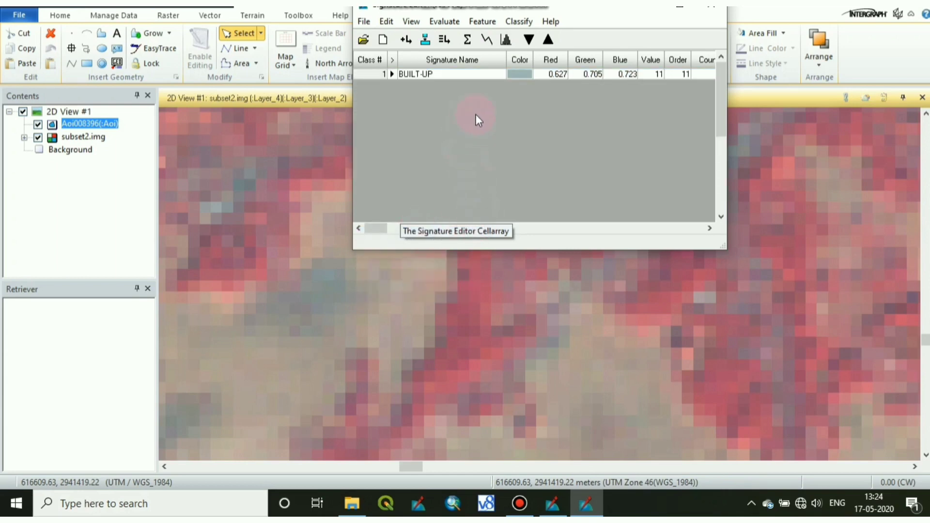
right_click(524, 73)
left_click(562, 130)
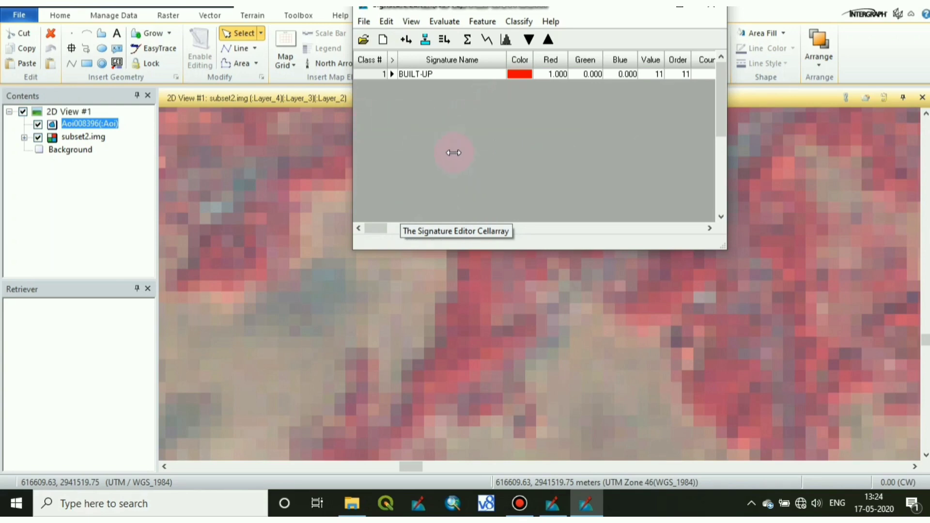
Examine the land cover in the wider area around the built-up samples in subset2.img
left_click(220, 223)
scroll(362, 328, "down", 5)
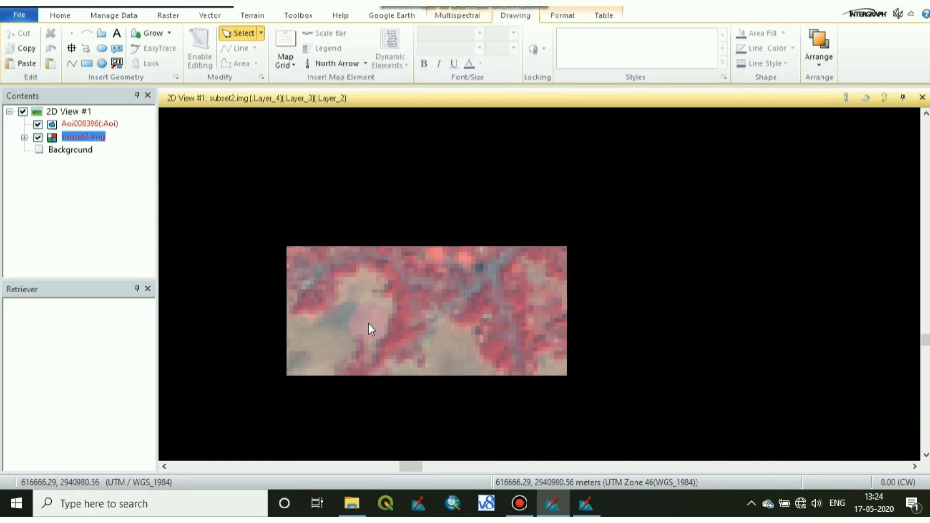
scroll(368, 324, "down", 2)
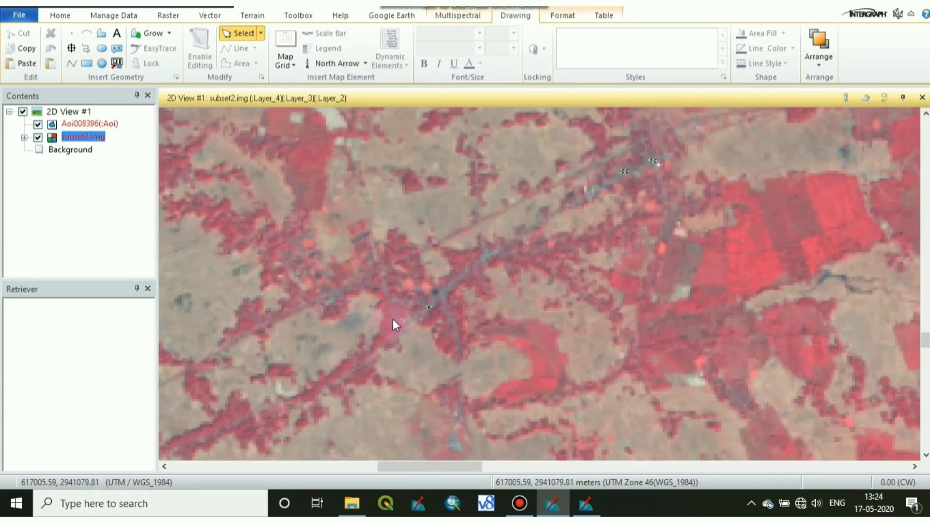
scroll(536, 320, "down", 2)
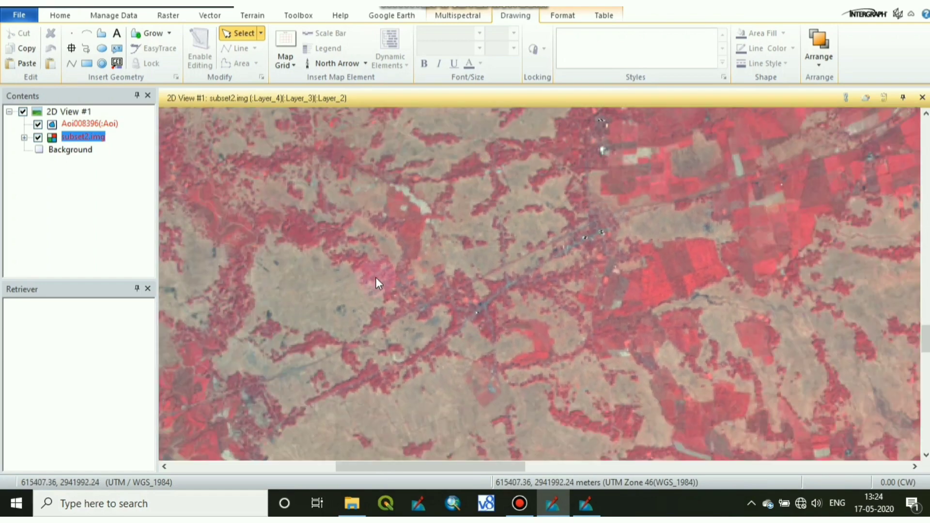
left_click_drag(371, 196, 373, 328)
left_click_drag(513, 161, 391, 272)
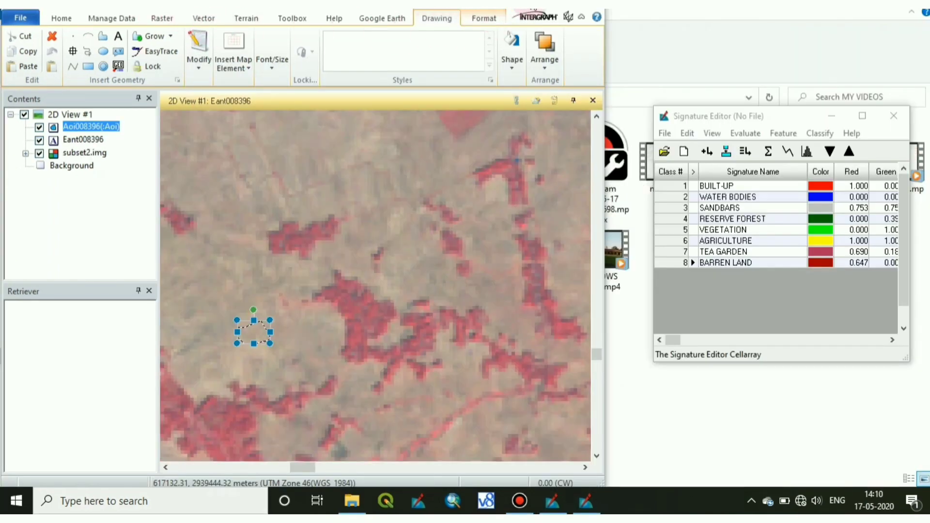
Maximize the image viewer window and place the Signature Editor in front of the 2D view
left_click(554, 3)
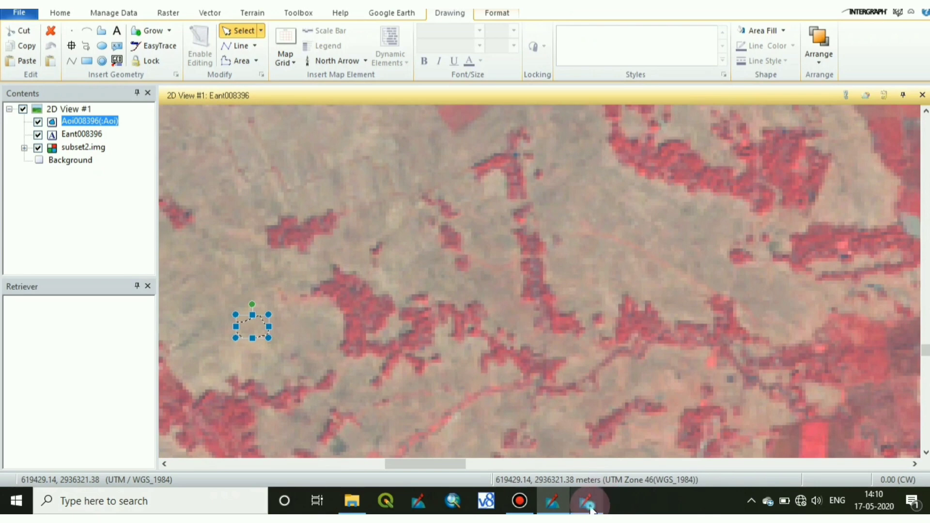
left_click(588, 504)
mouse_move(780, 118)
left_mouse_down()
mouse_move(435, 138)
mouse_move(346, 127)
left_mouse_up()
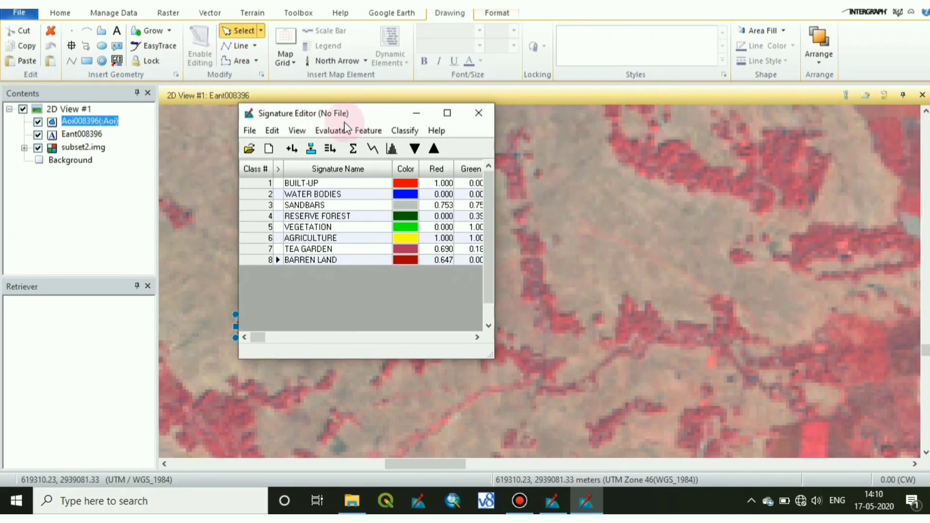
Open the Save Signature File As dialog for the class signatures and move it clear of the signature list
left_click(365, 141)
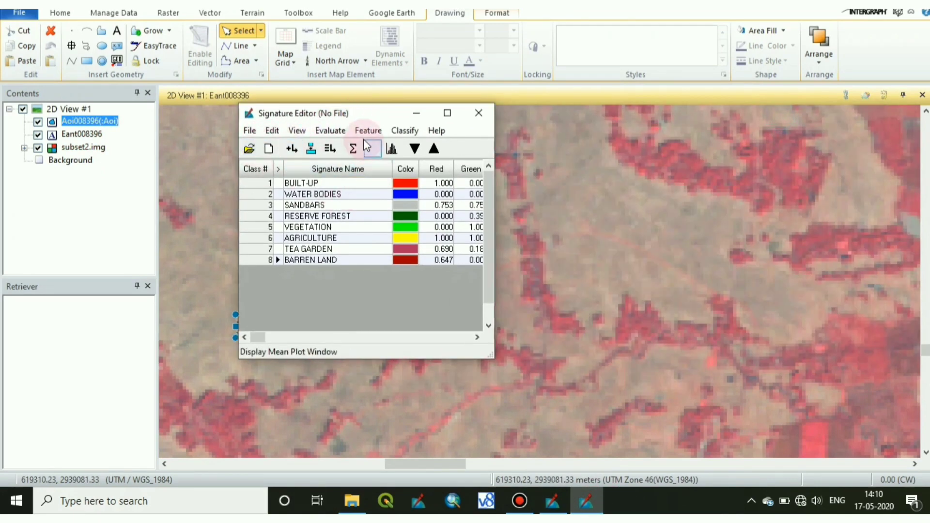
left_click(253, 132)
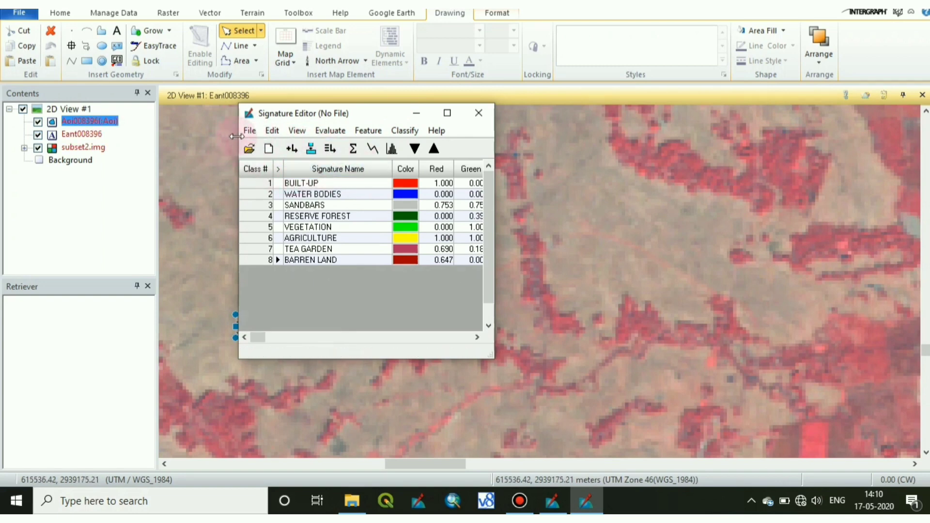
left_click(249, 131)
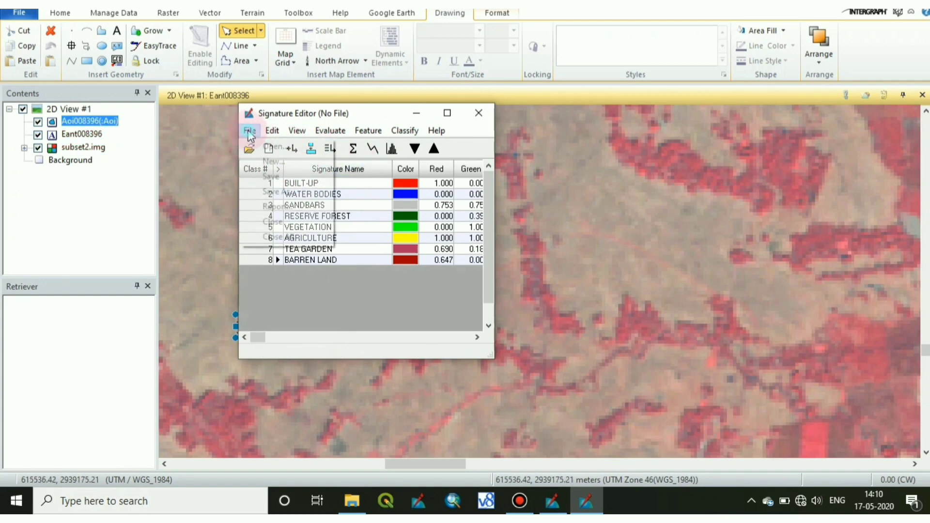
left_click(274, 192)
left_click_drag(363, 147, 564, 233)
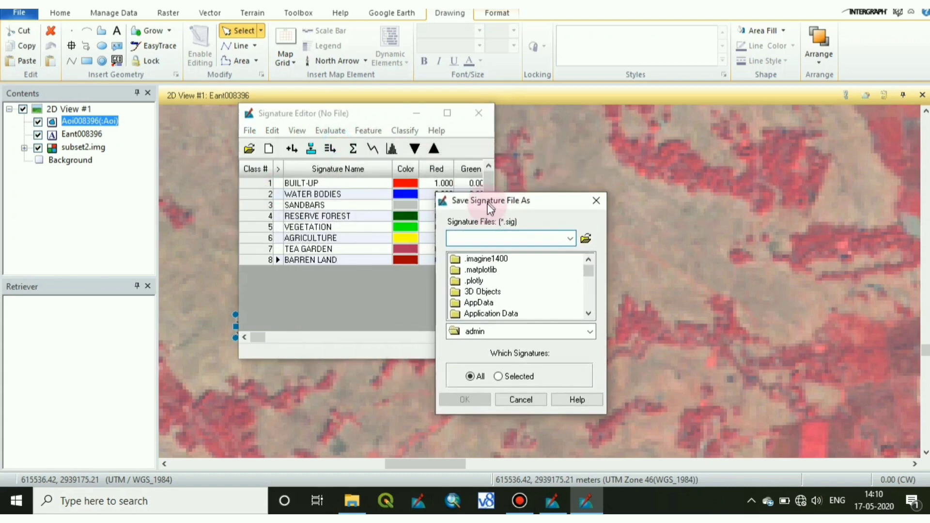
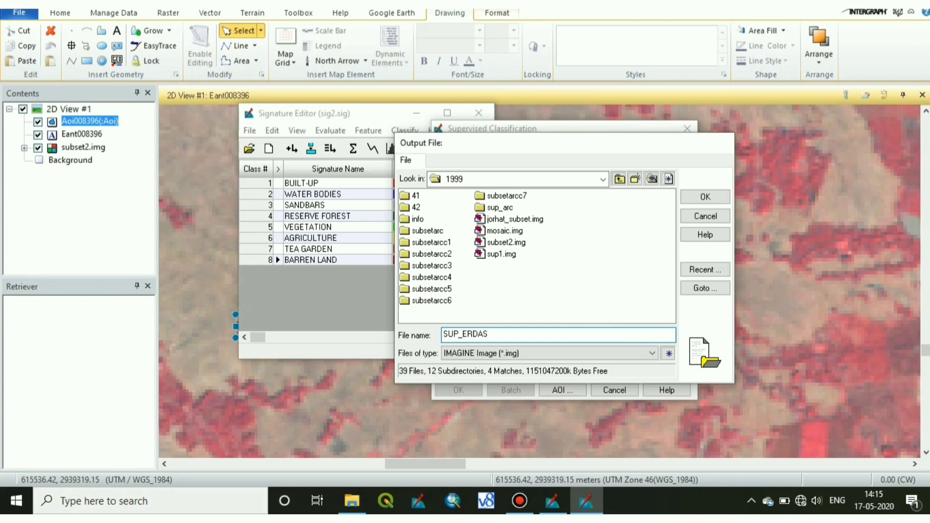
Run the supervised classification to sup_erdas.img with non-parametric rule None and parametric rule Maximum Likelihood, and close the process list
left_click(706, 198)
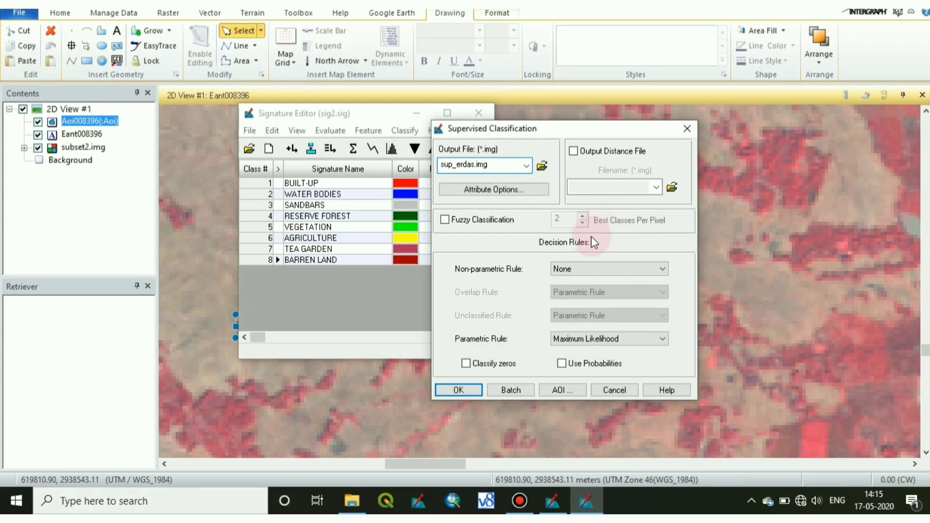
left_click_drag(554, 131, 586, 109)
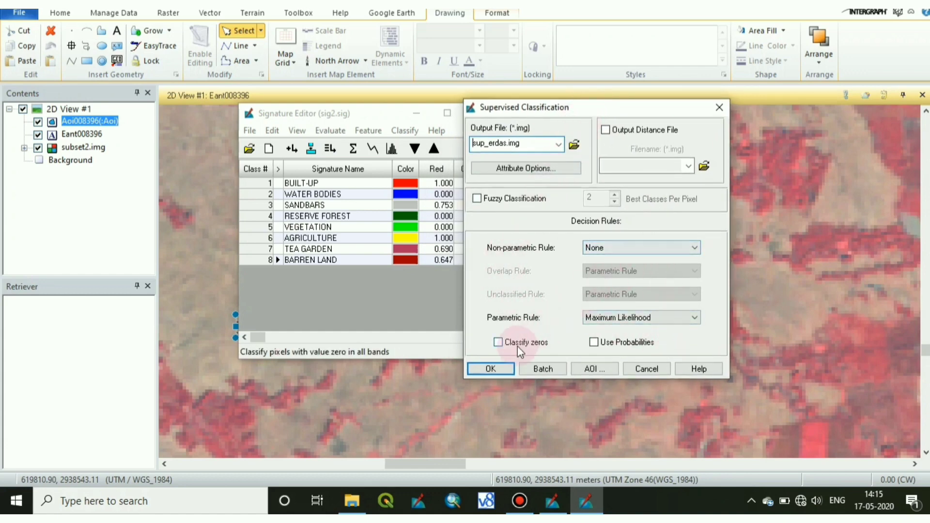
left_click(493, 366)
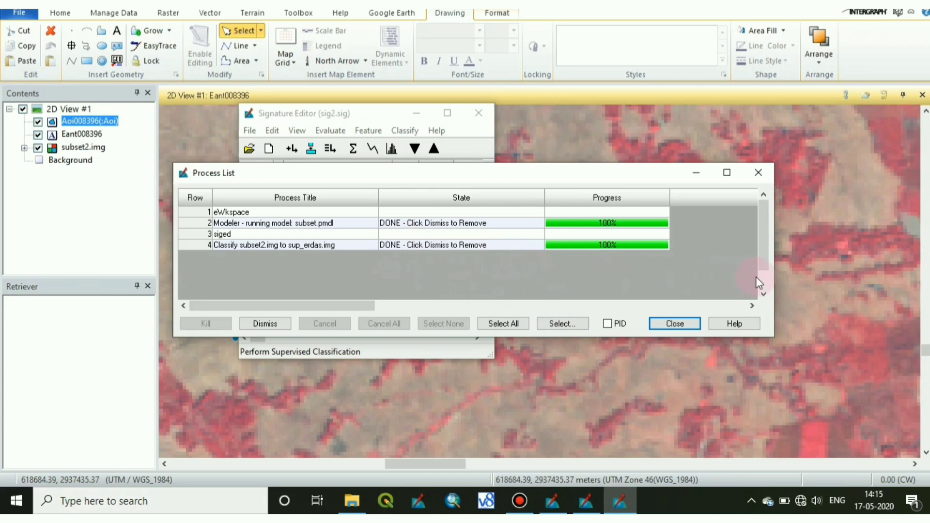
left_click(691, 326)
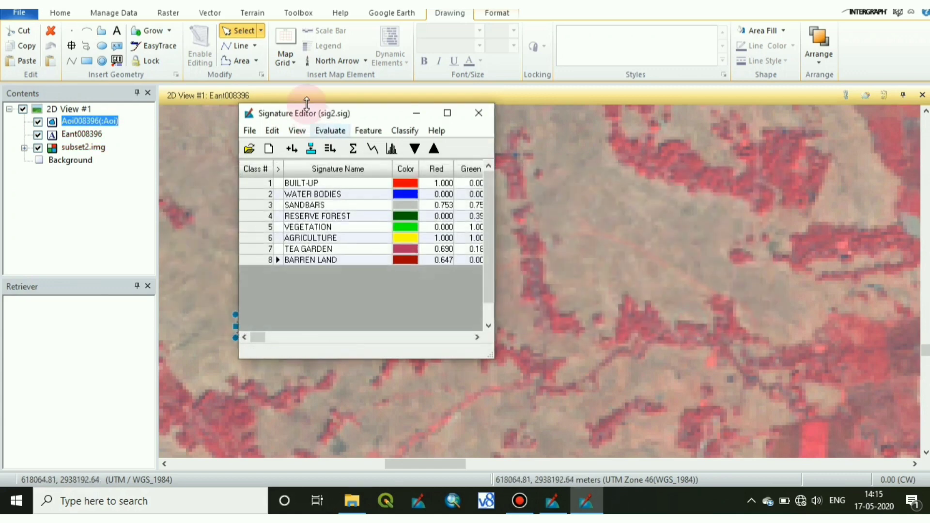
Minimize the Signature Editor and add sup_erdas.img from the project's 1999 folder as a raster layer in 2D View #1
left_click(416, 117)
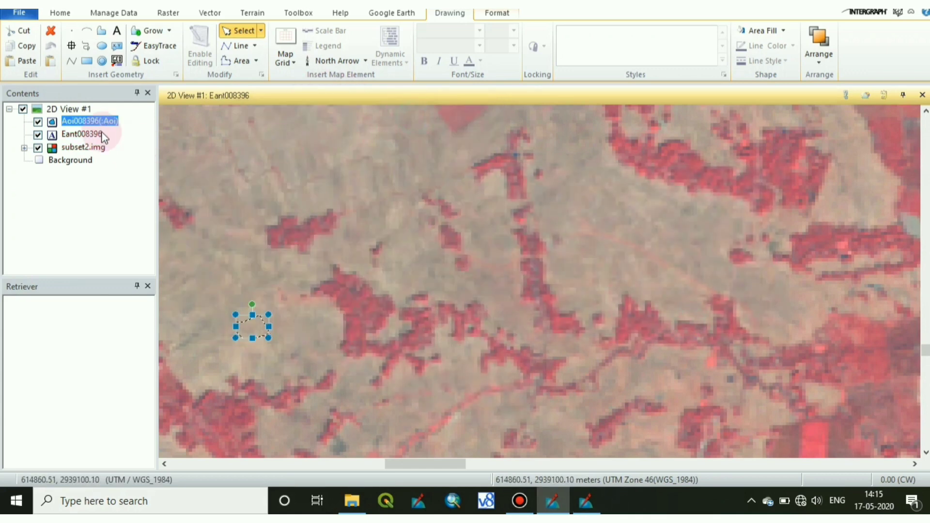
left_click(75, 112)
right_click(75, 111)
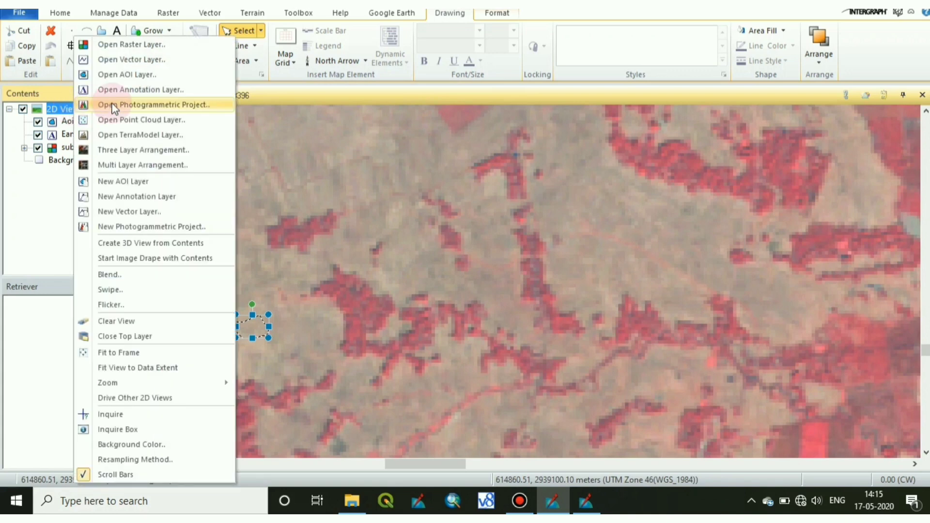
left_click(176, 44)
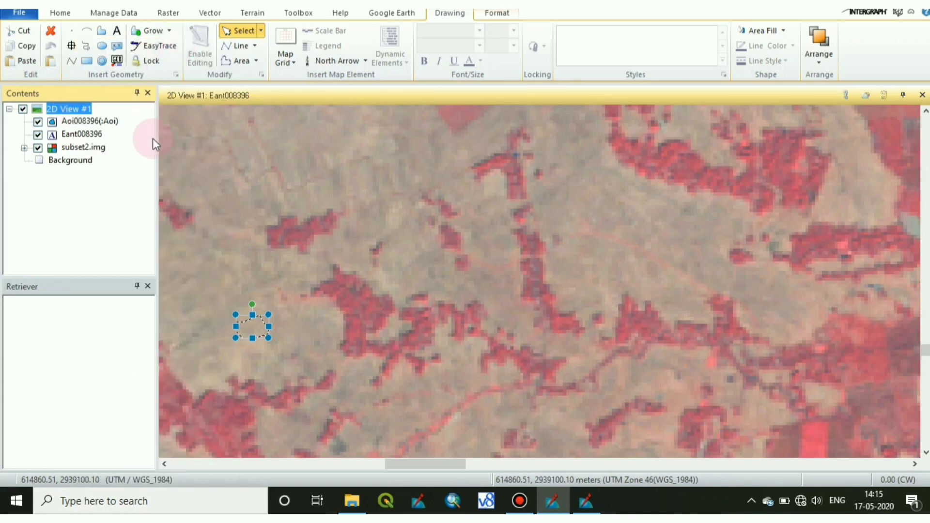
left_click(408, 158)
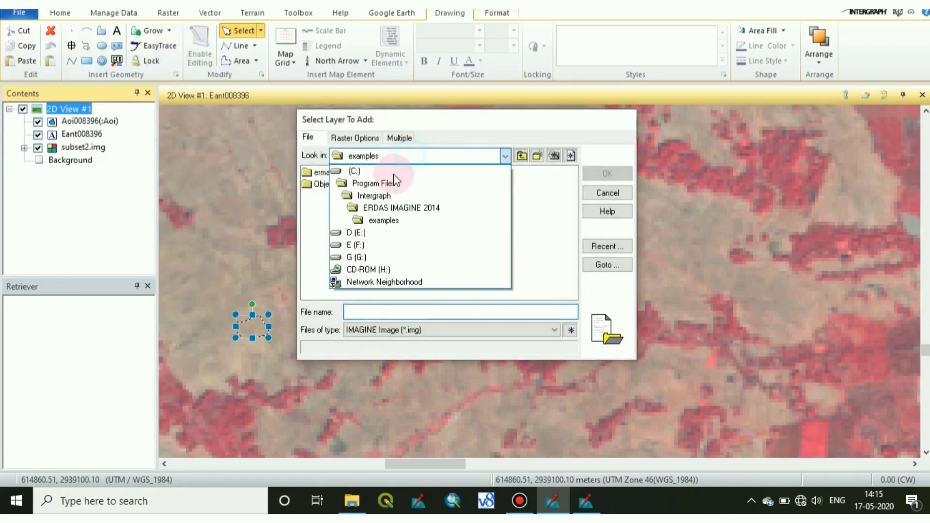
left_click(377, 257)
double_click(331, 265)
left_click(325, 196)
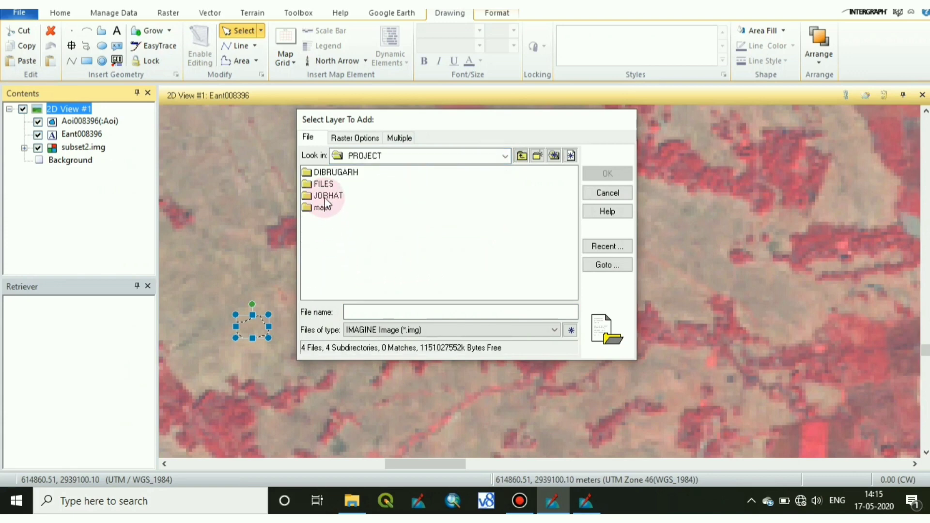
double_click(320, 173)
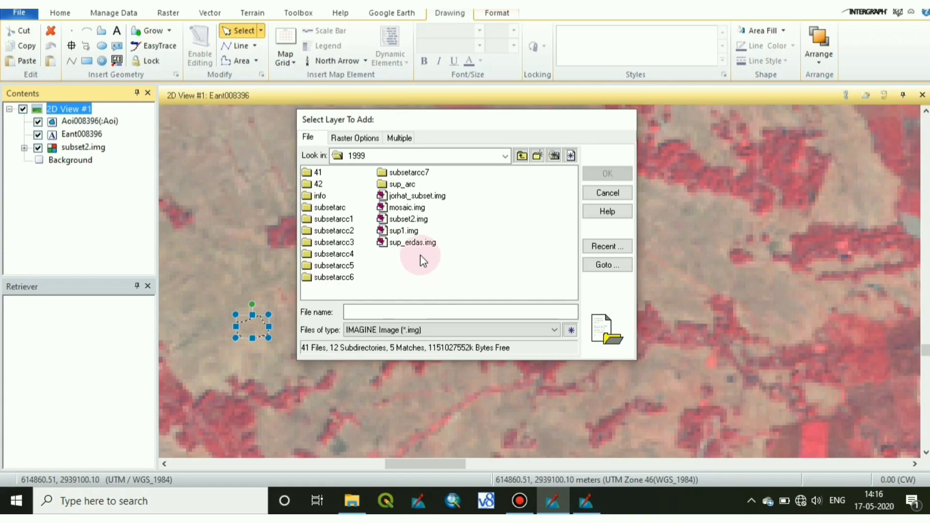
left_click(414, 242)
left_click(593, 176)
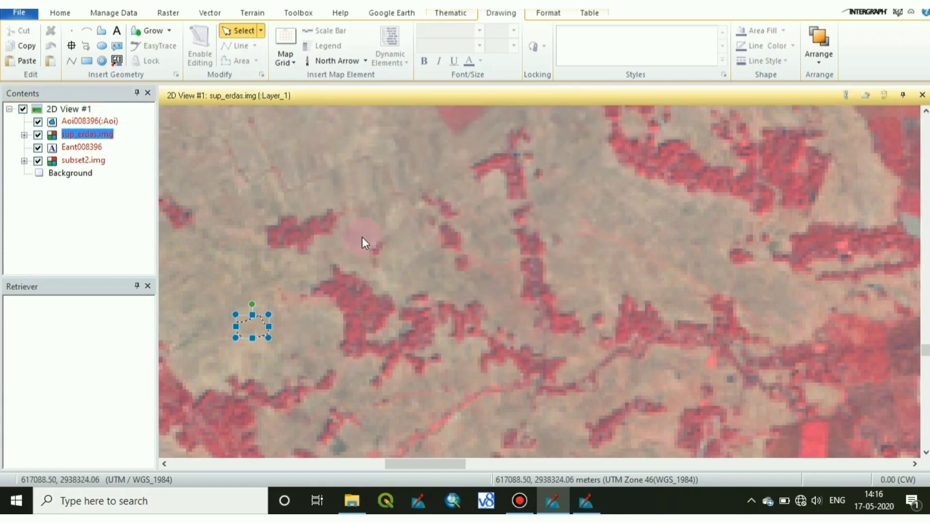
Hide the subset2.img, Eant008396 annotation and AOI layers, leaving only sup_erdas.img shown
left_click(274, 245)
left_click(38, 181)
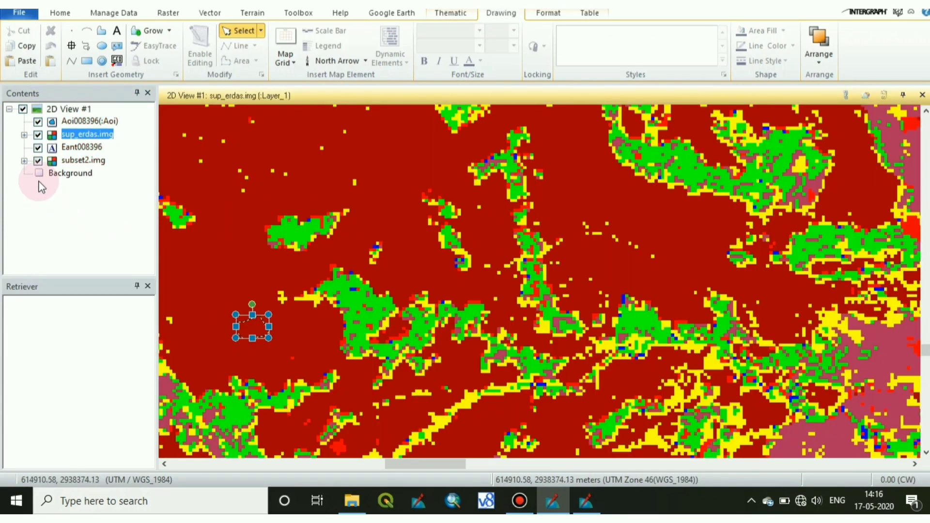
left_click(38, 162)
left_click(38, 148)
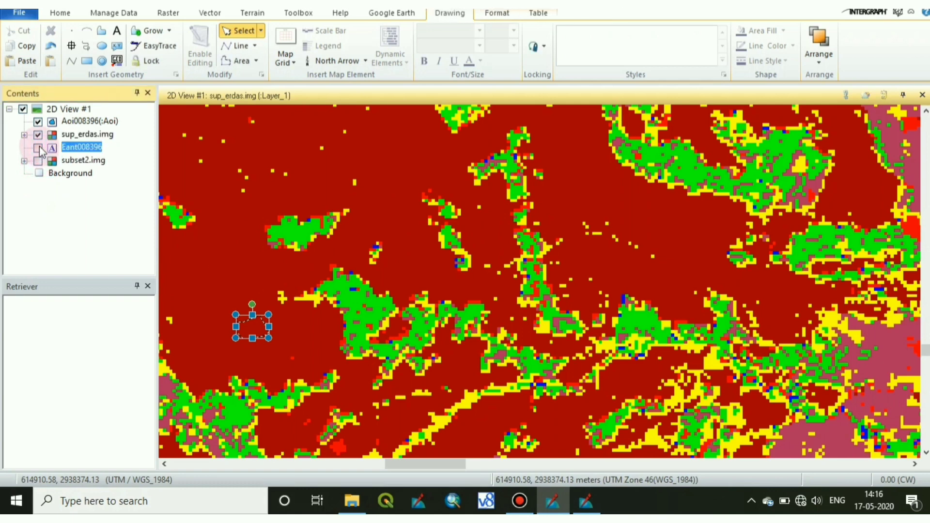
left_click(38, 122)
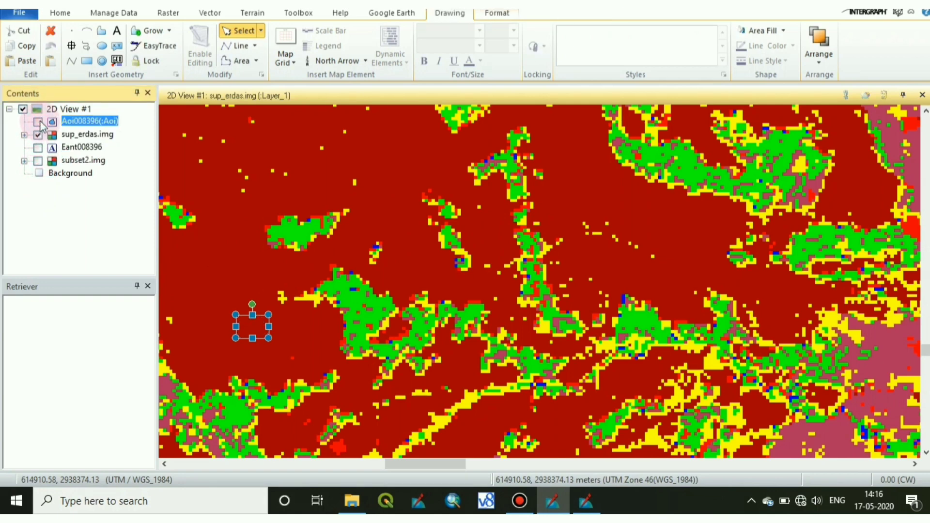
left_click(412, 227)
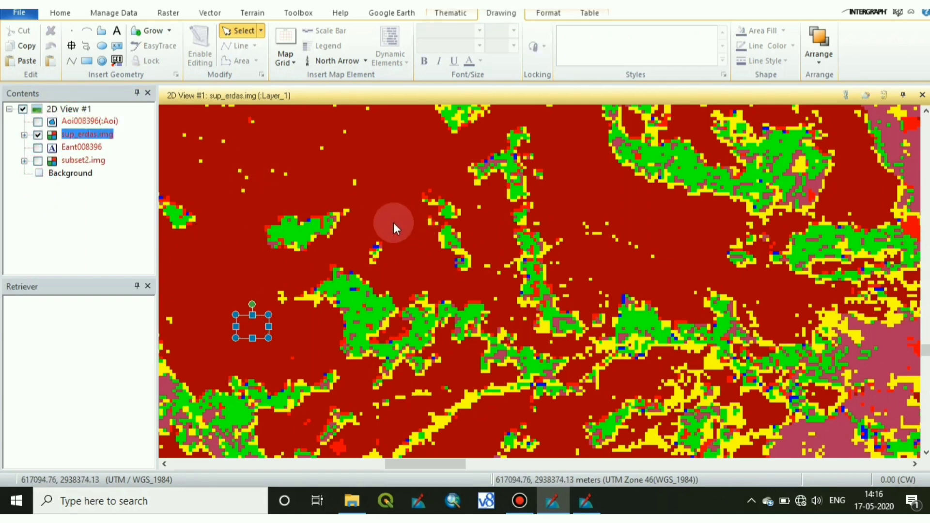
Fit the classified image to the frame and examine the distribution of its land-cover classes
left_click(63, 13)
left_click(217, 36)
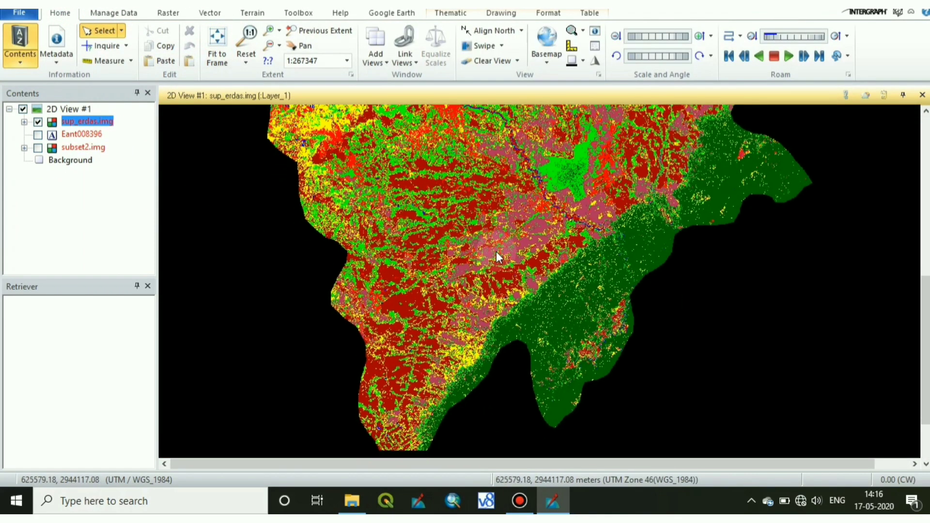
left_click_drag(496, 251, 362, 232)
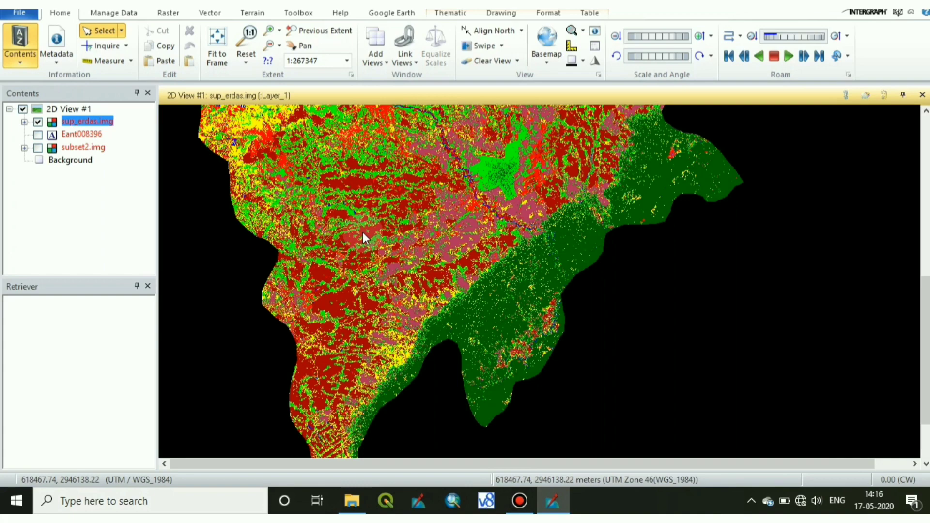
left_click_drag(306, 164, 466, 247)
left_click_drag(381, 191, 345, 277)
left_click_drag(406, 203, 434, 206)
left_click_drag(354, 303, 423, 201)
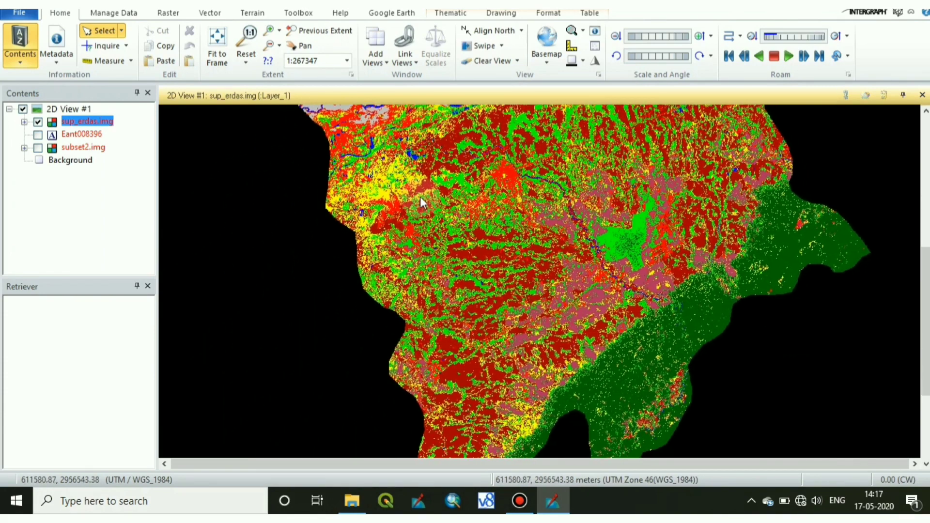
Display the attribute table of sup_erdas.img and enlarge it to show more rows and the color value columns
right_click(102, 124)
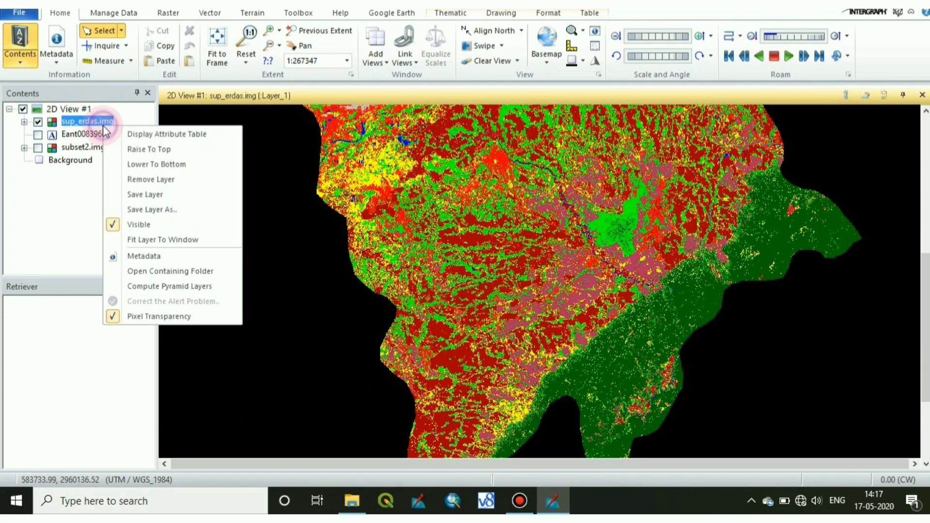
left_click(169, 136)
left_click_drag(301, 395, 283, 303)
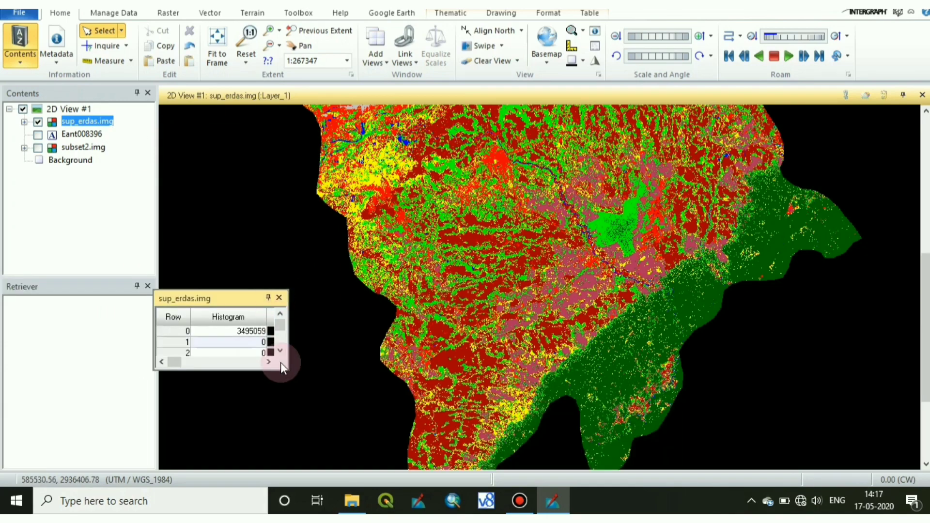
left_click_drag(289, 373, 305, 468)
left_click_drag(208, 301, 87, 150)
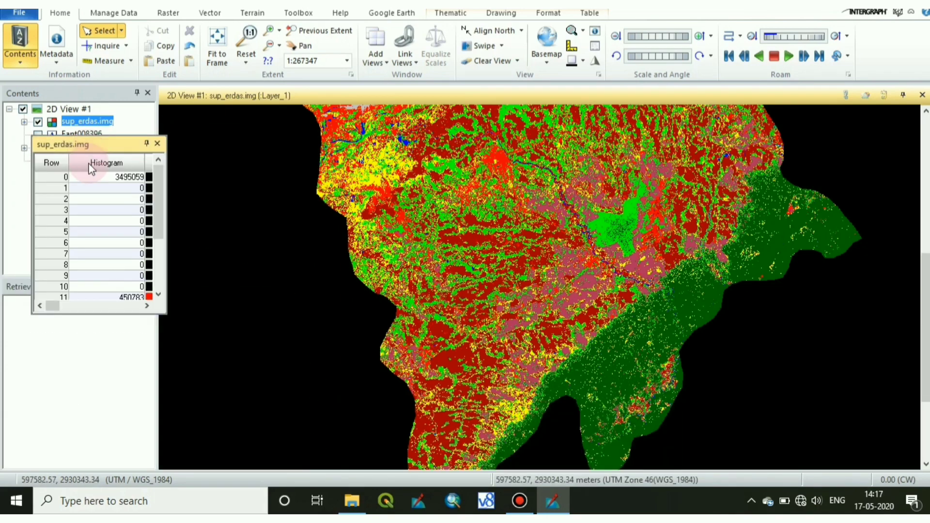
left_click_drag(173, 295, 319, 315)
Bring rows 11 to 18 of the attribute table into view and dock the table beside a narrowed Contents panel
scroll(305, 291, "down", 3)
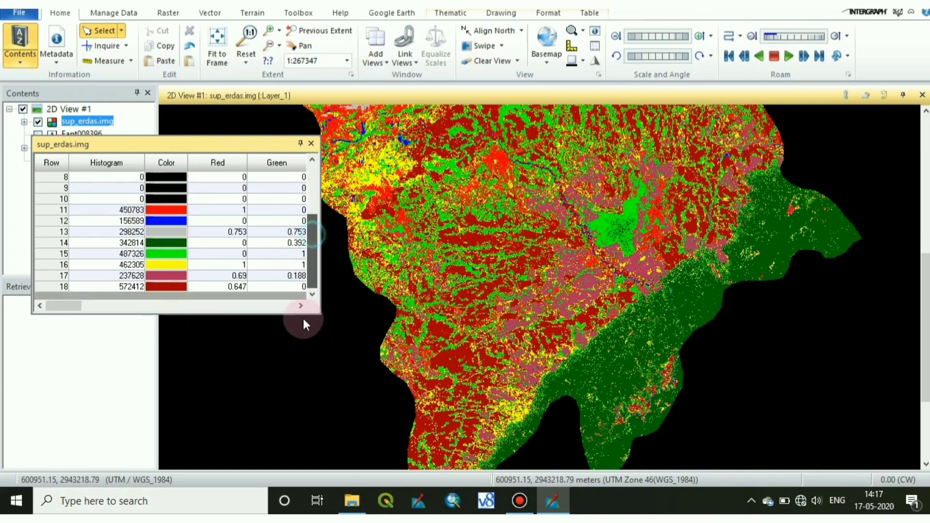
left_click_drag(184, 144, 314, 228)
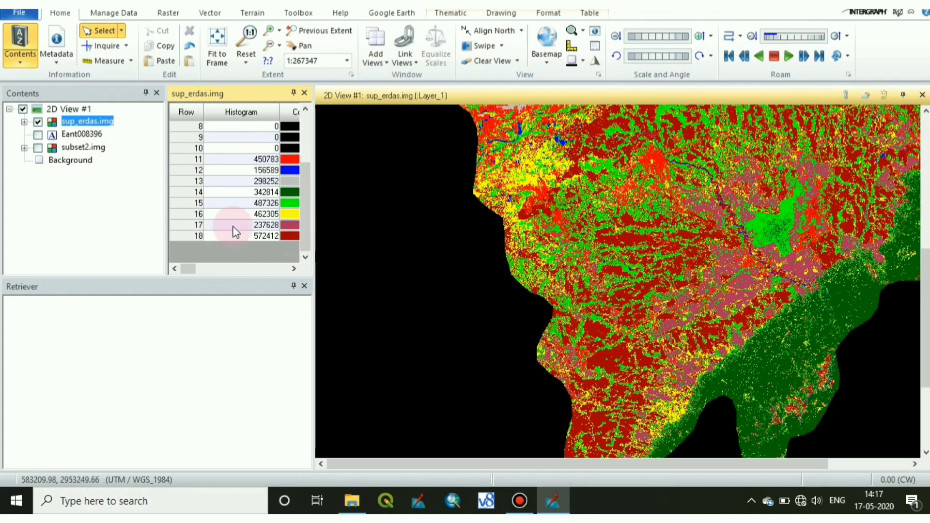
left_click_drag(164, 202, 59, 193)
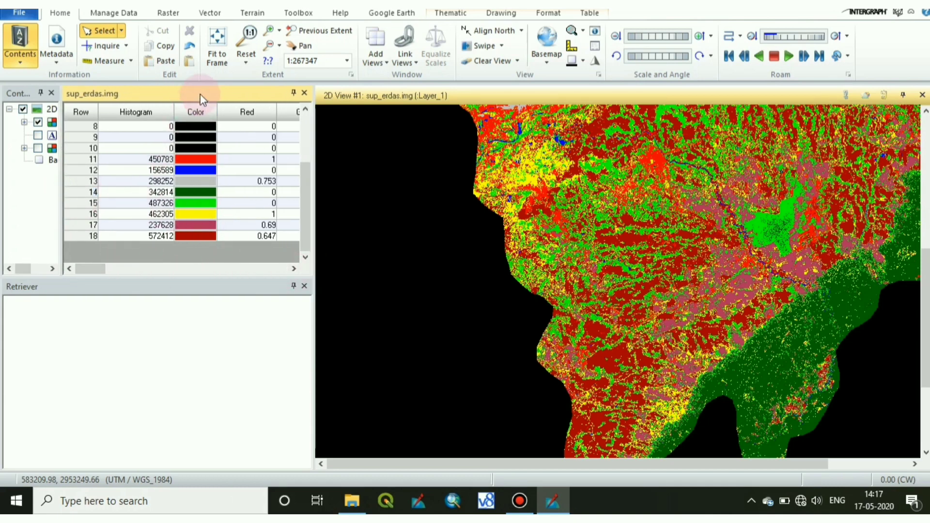
Widen the attribute table and narrow its Green, Blue and Opacity columns to show colors and class names of rows 11 to 18 together
left_click_drag(103, 263, 187, 291)
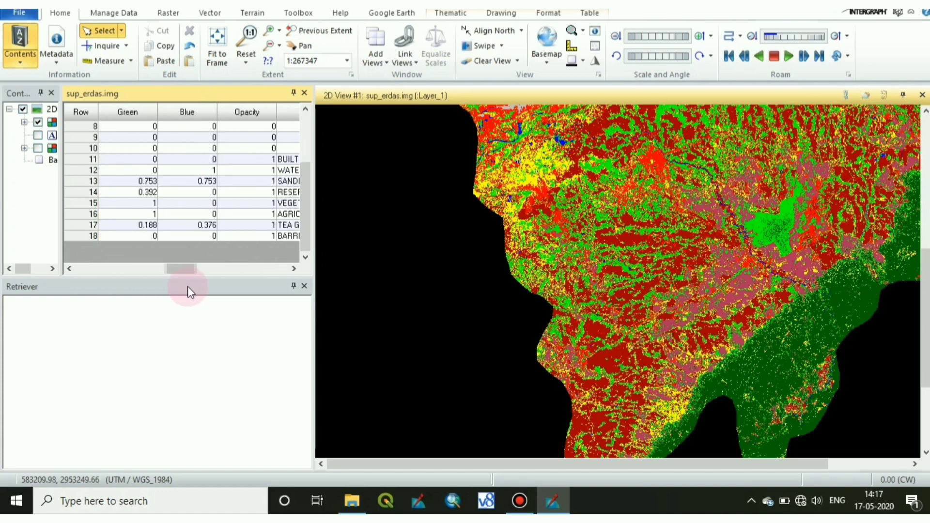
left_click_drag(318, 170, 367, 173)
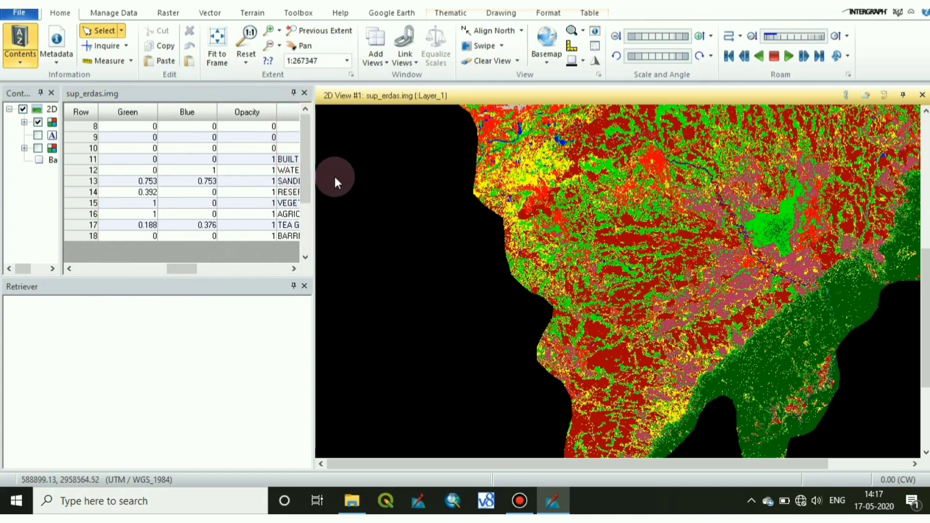
left_click_drag(315, 187, 459, 189)
left_click_drag(185, 110, 141, 109)
left_click_drag(197, 112, 166, 112)
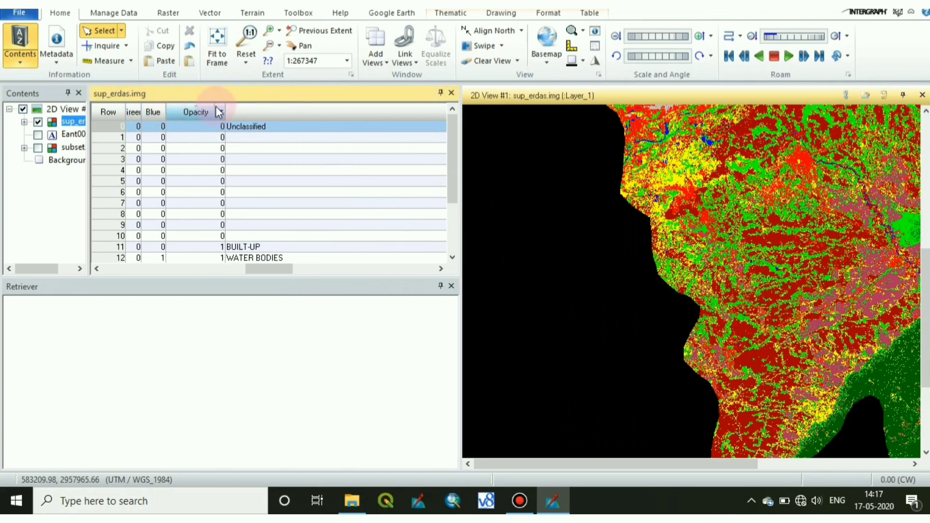
left_click_drag(225, 112, 182, 112)
left_click_drag(452, 194, 443, 263)
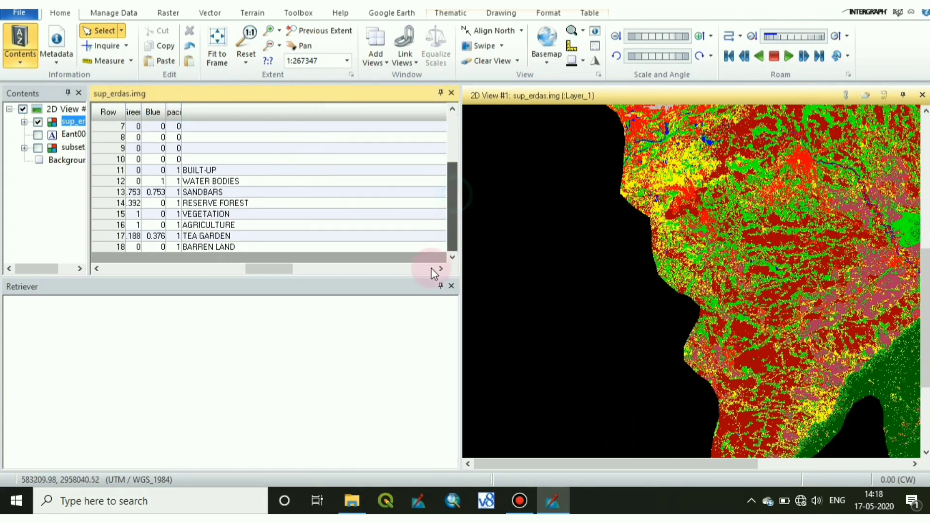
left_click_drag(255, 269, 179, 269)
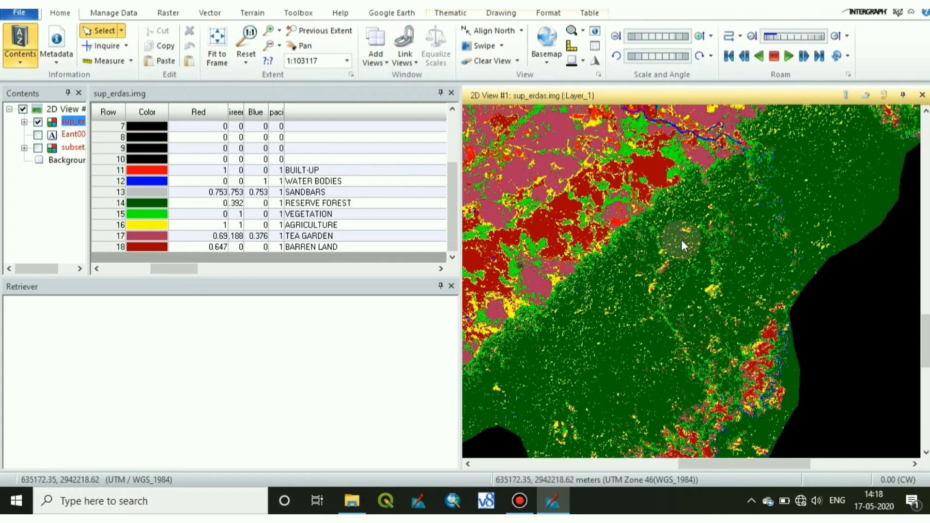
Examine the reserve forest, river, built-up and tea garden areas of the classified image against the class colors in the attribute table
left_click_drag(676, 242, 644, 332)
left_click_drag(763, 187, 725, 396)
left_click_drag(678, 242, 804, 342)
left_click_drag(671, 271, 725, 290)
left_click_drag(625, 232, 739, 338)
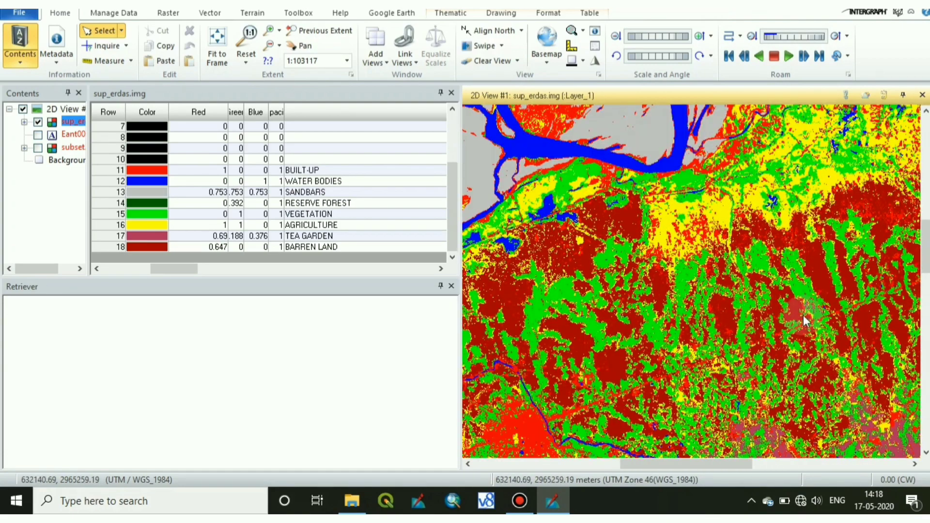
left_click_drag(809, 320, 873, 461)
left_click_drag(808, 223, 820, 328)
left_click_drag(855, 229, 641, 229)
Close the attribute table of sup_erdas.img with its changes saved, and fit the classified image to the frame in a widened 2D view
left_click(451, 93)
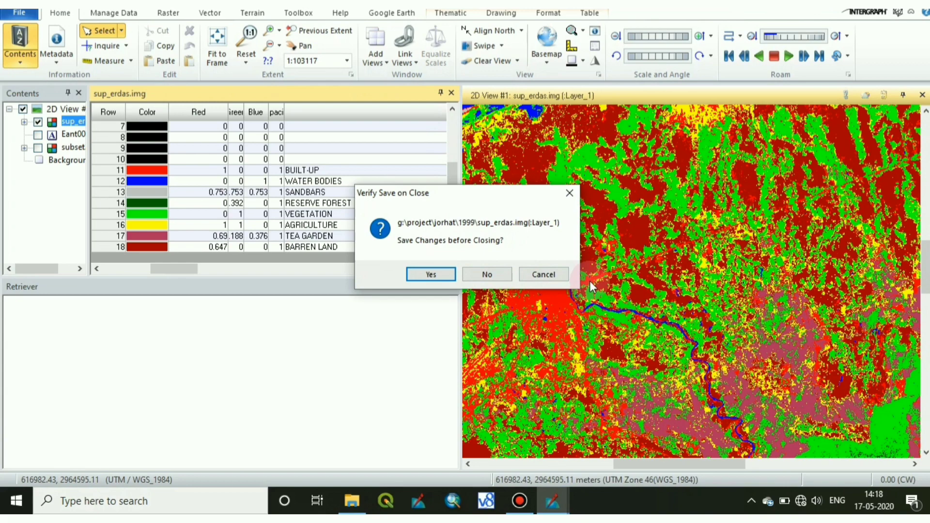
left_click(426, 272)
left_click_drag(461, 243, 127, 218)
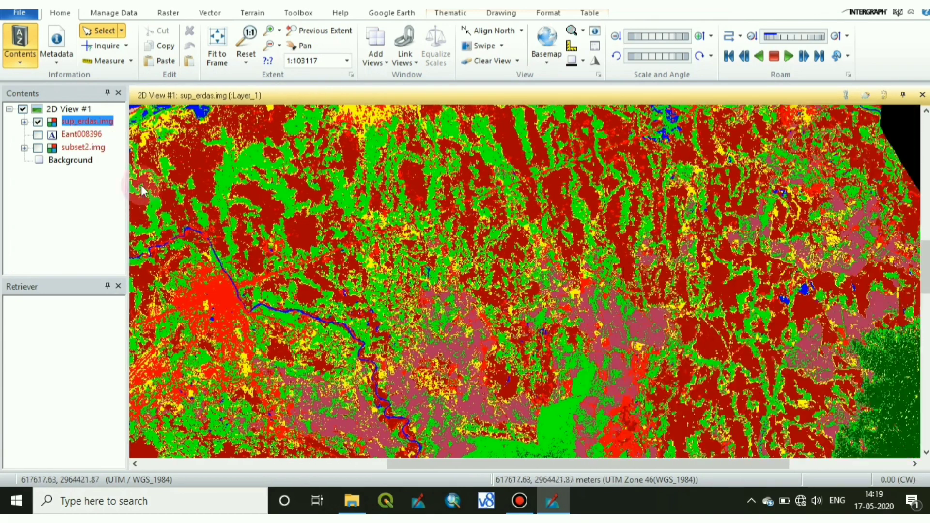
left_click(217, 49)
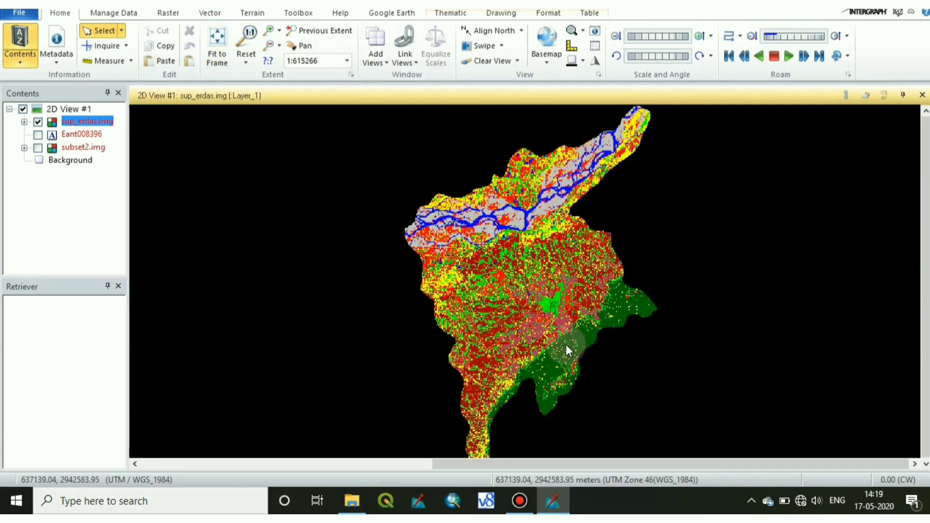